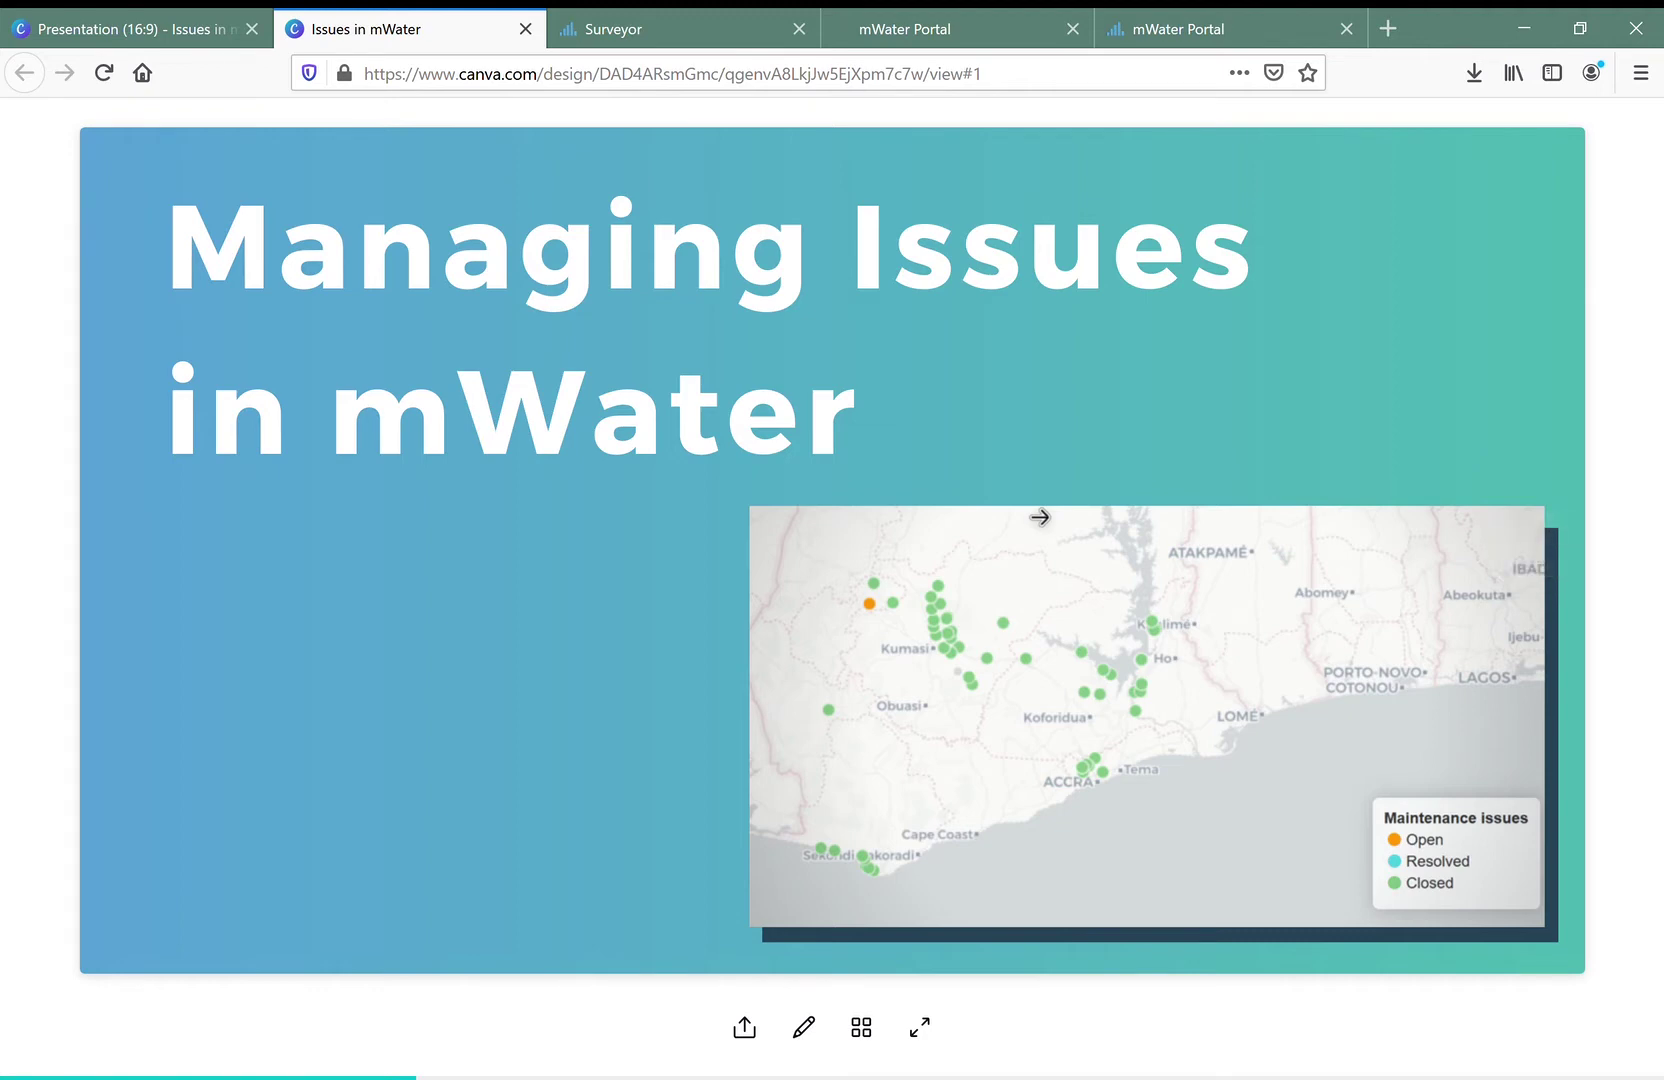
- Advance the Canva presentation to slide 3, 'Anatomy of an Issue'
mouse_move(1400, 515)
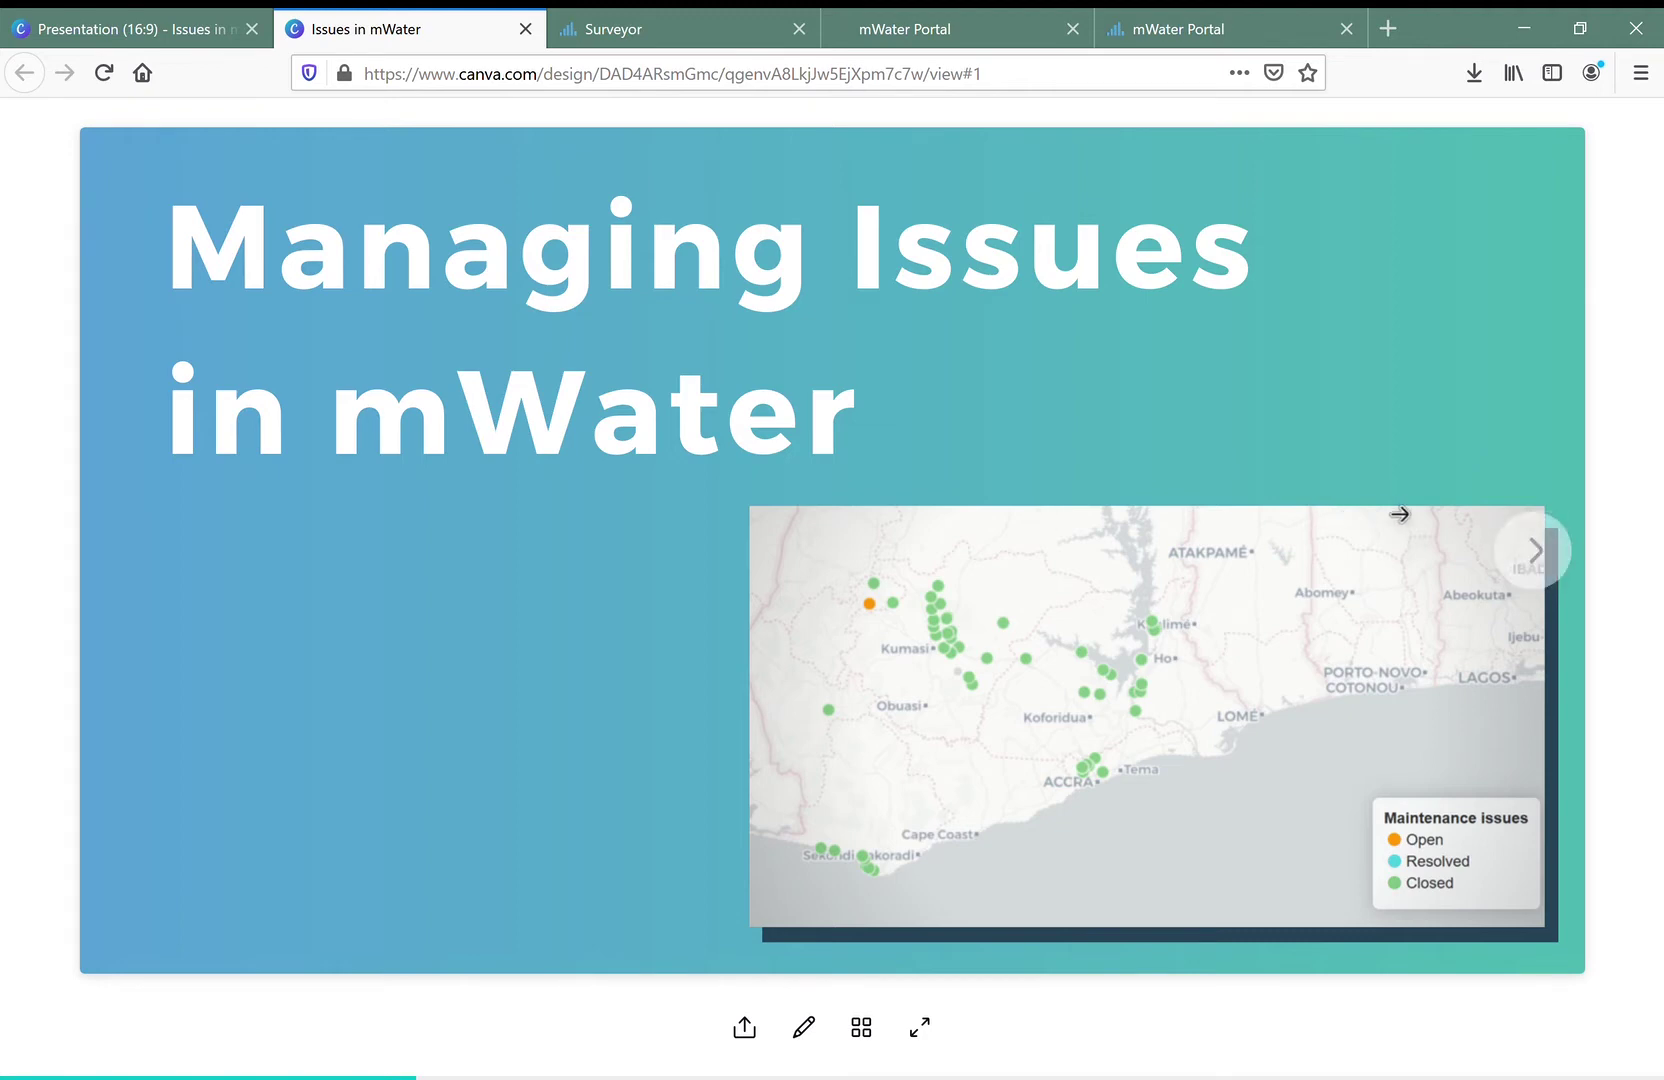
click(1528, 550)
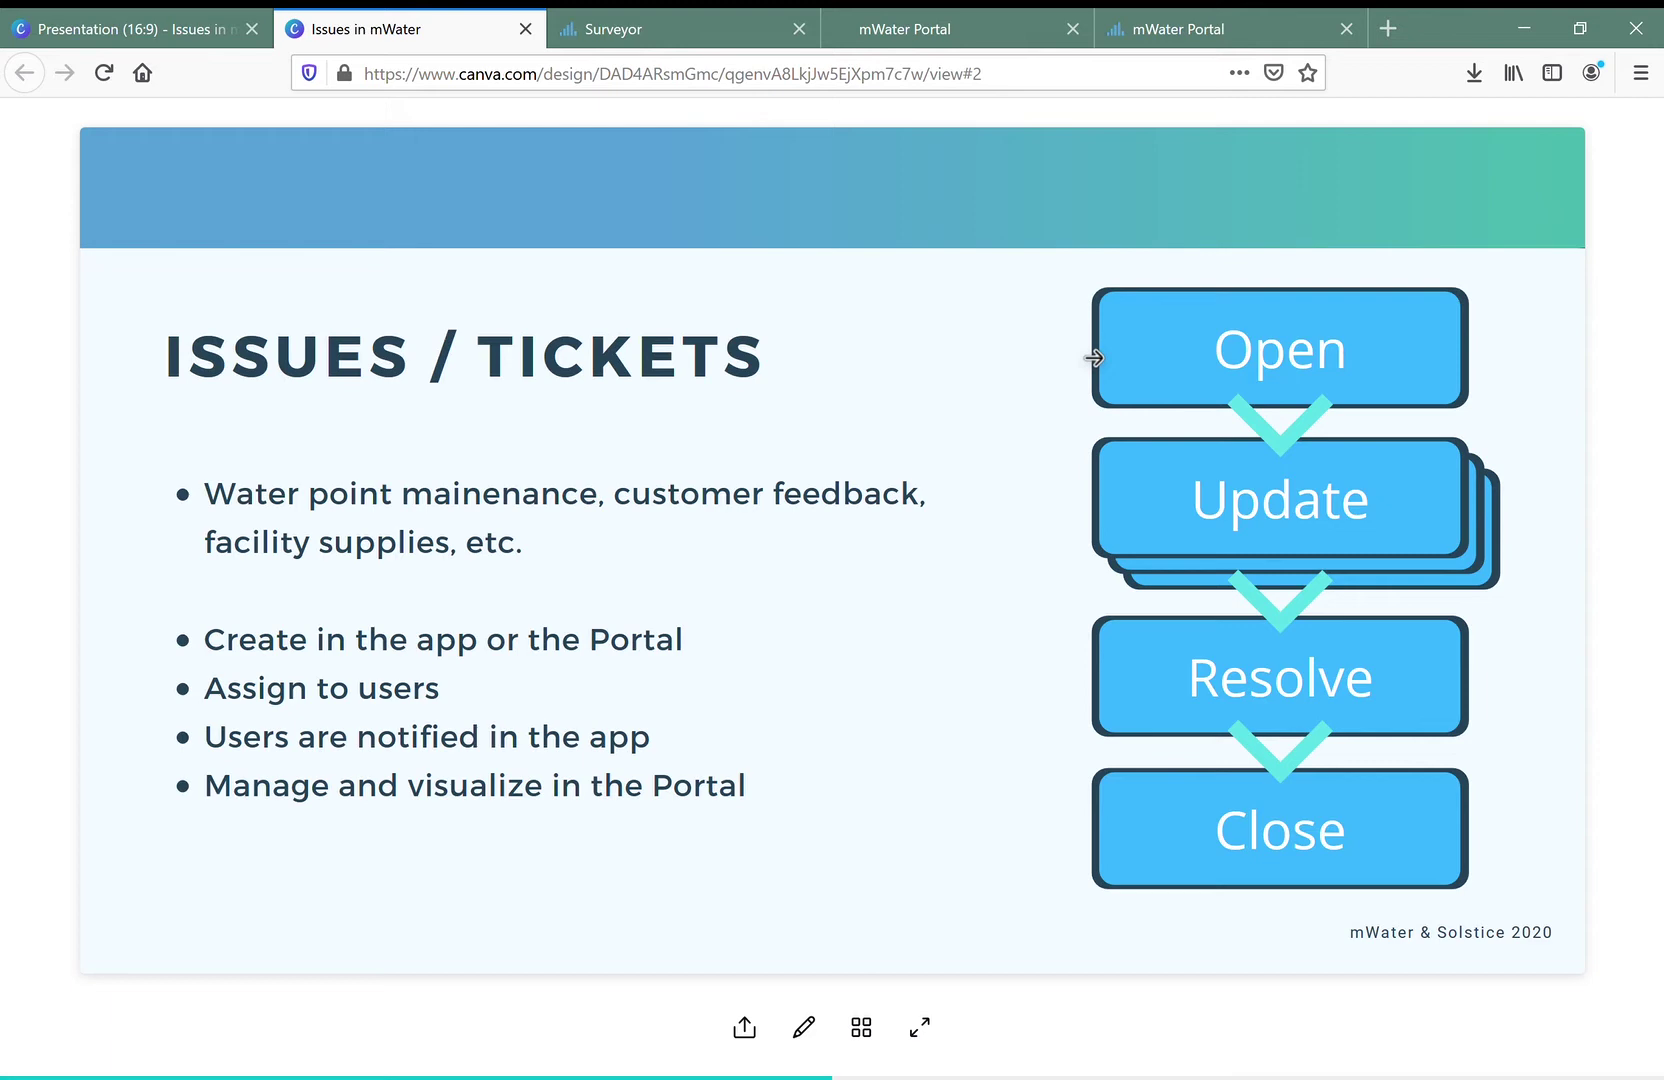
mouse_move(1493, 602)
- Advance the Canva deck again, staying on slide 3, 'Anatomy of an Issue'
click(1533, 577)
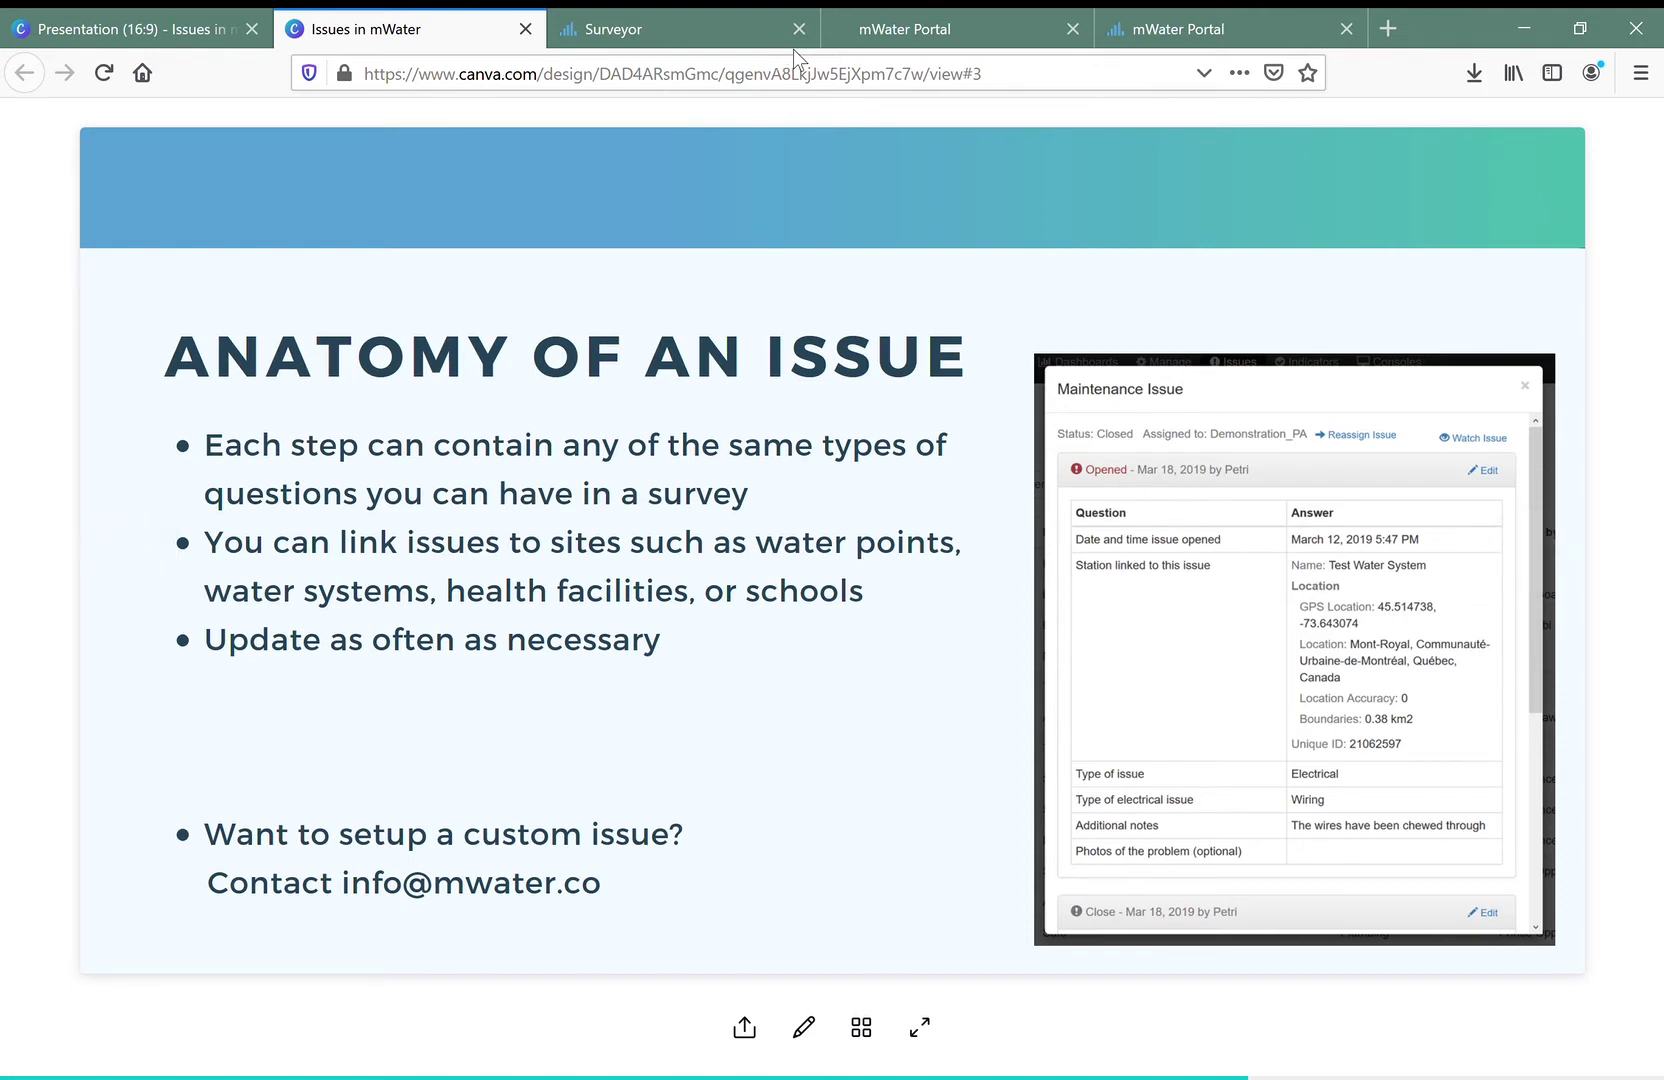
- In Surveyor, start a blank Maintenance Issue form via Add > Create an Issue
click(677, 33)
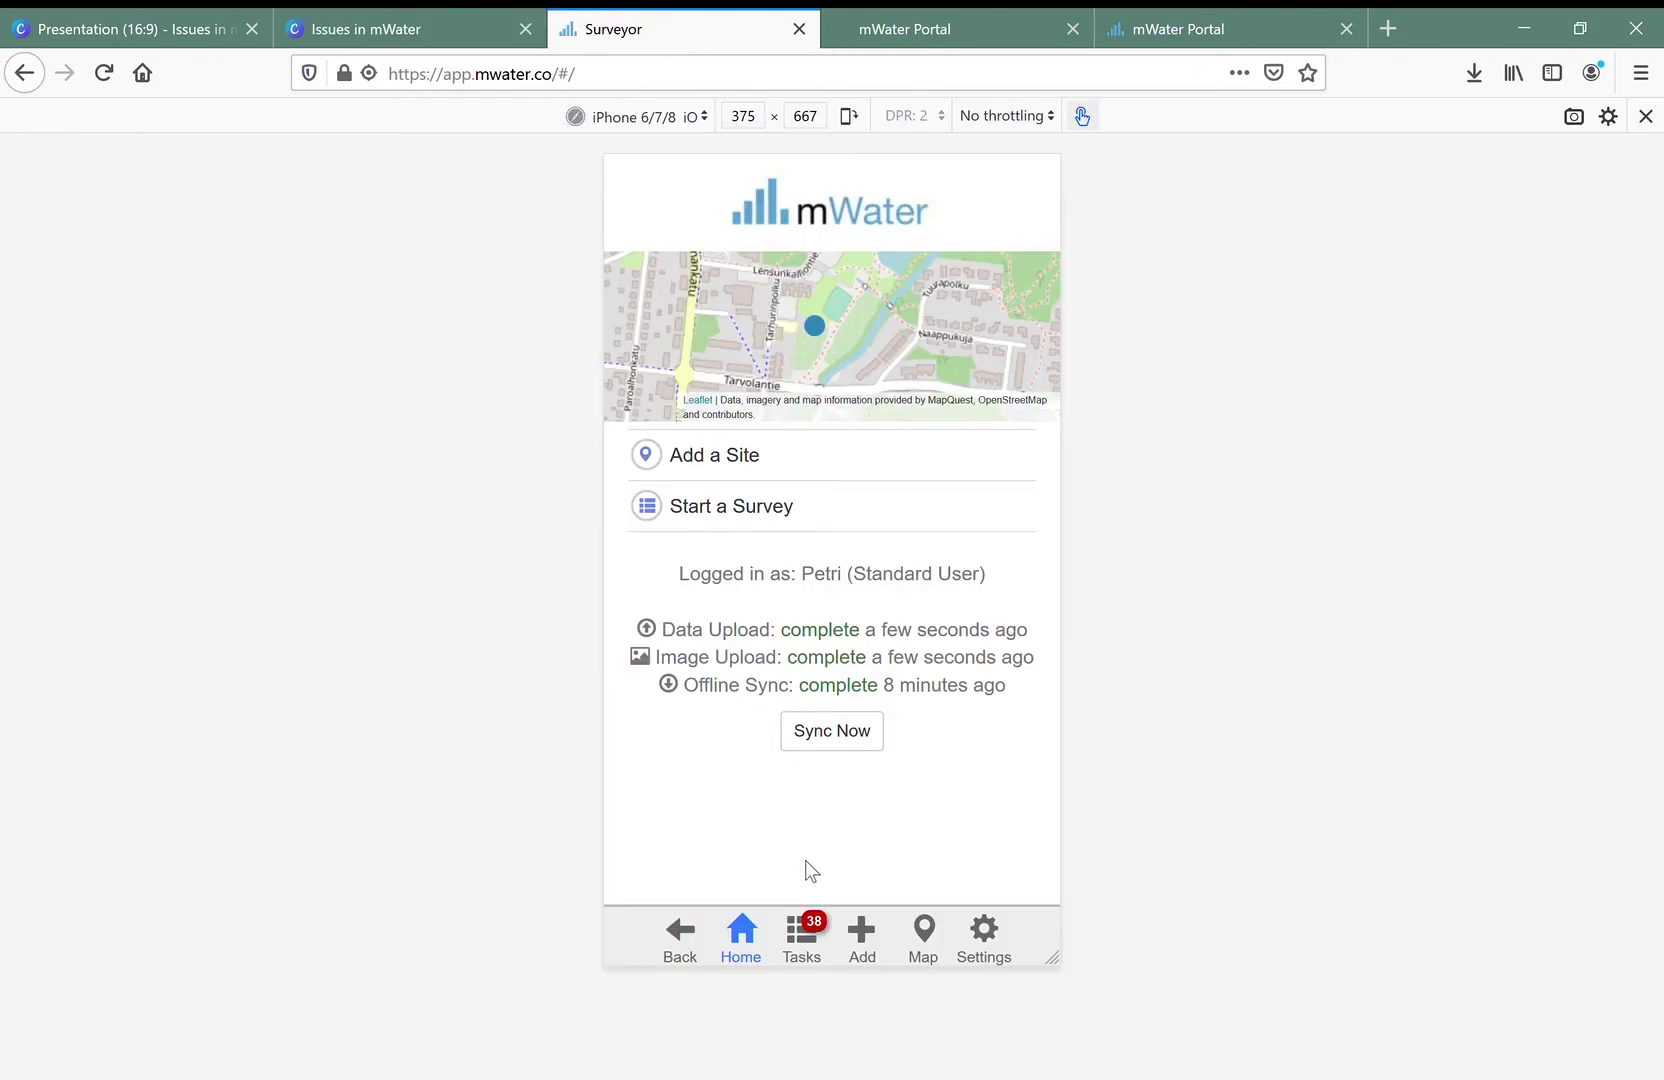
click(883, 945)
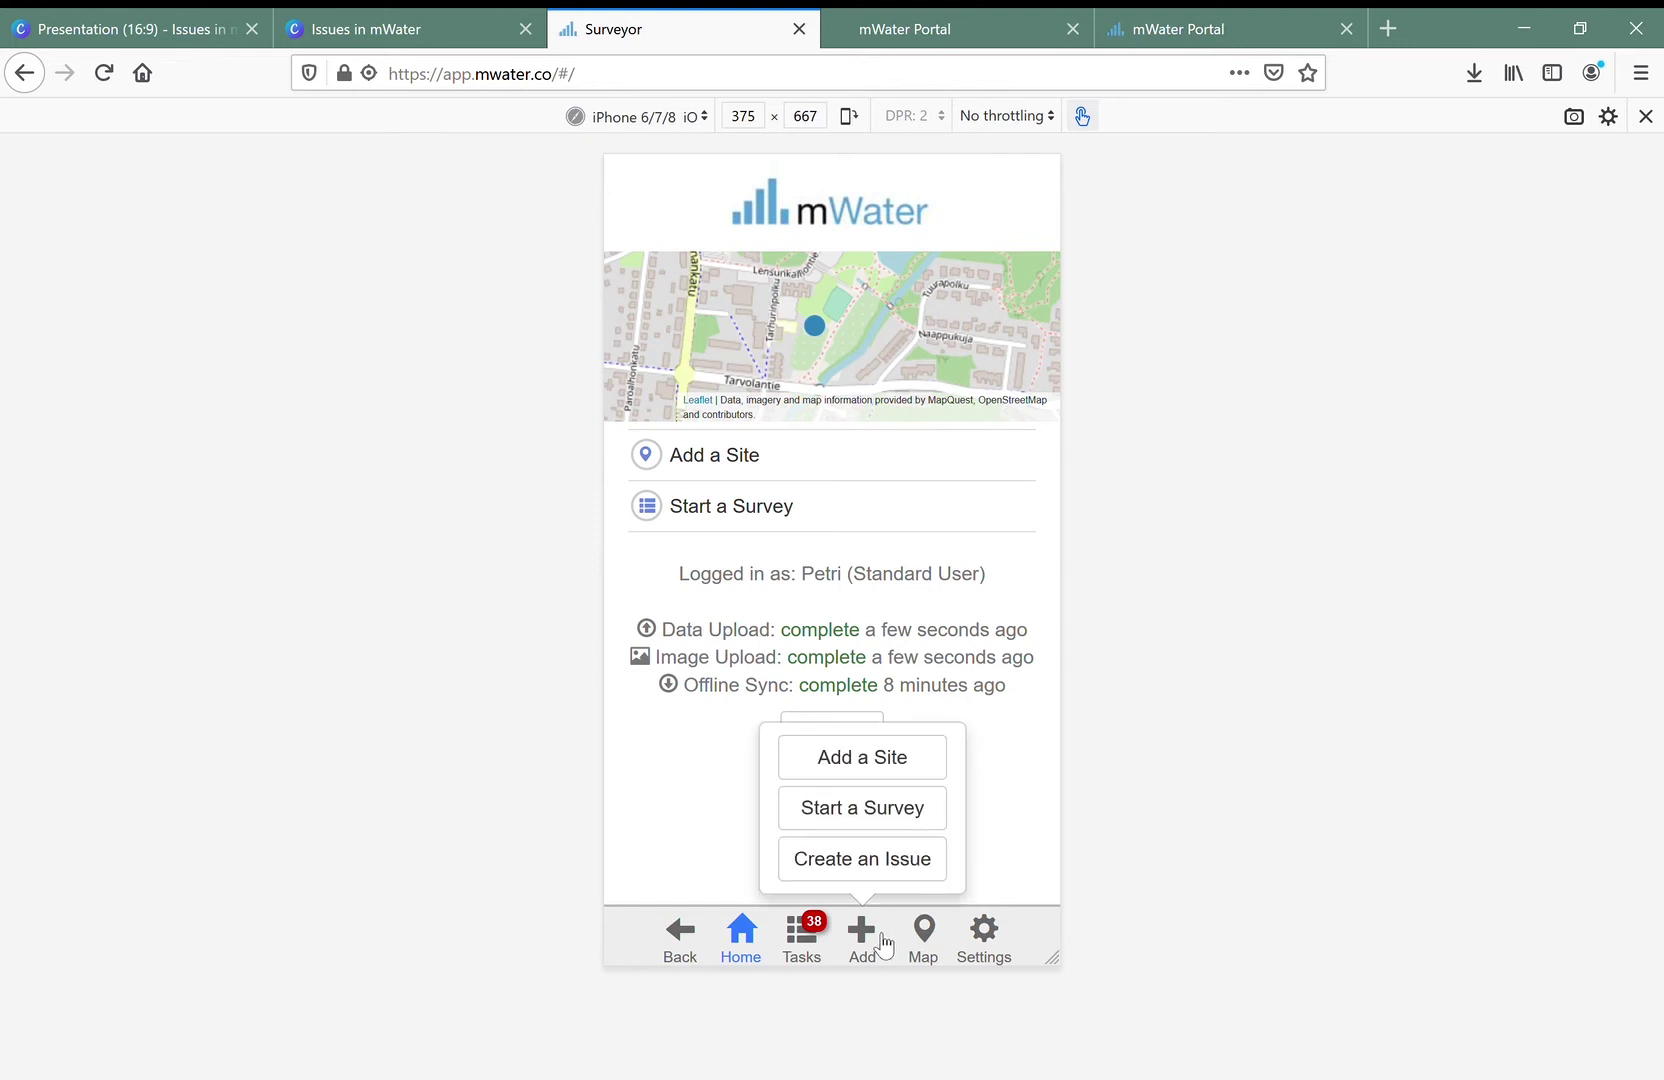
click(864, 866)
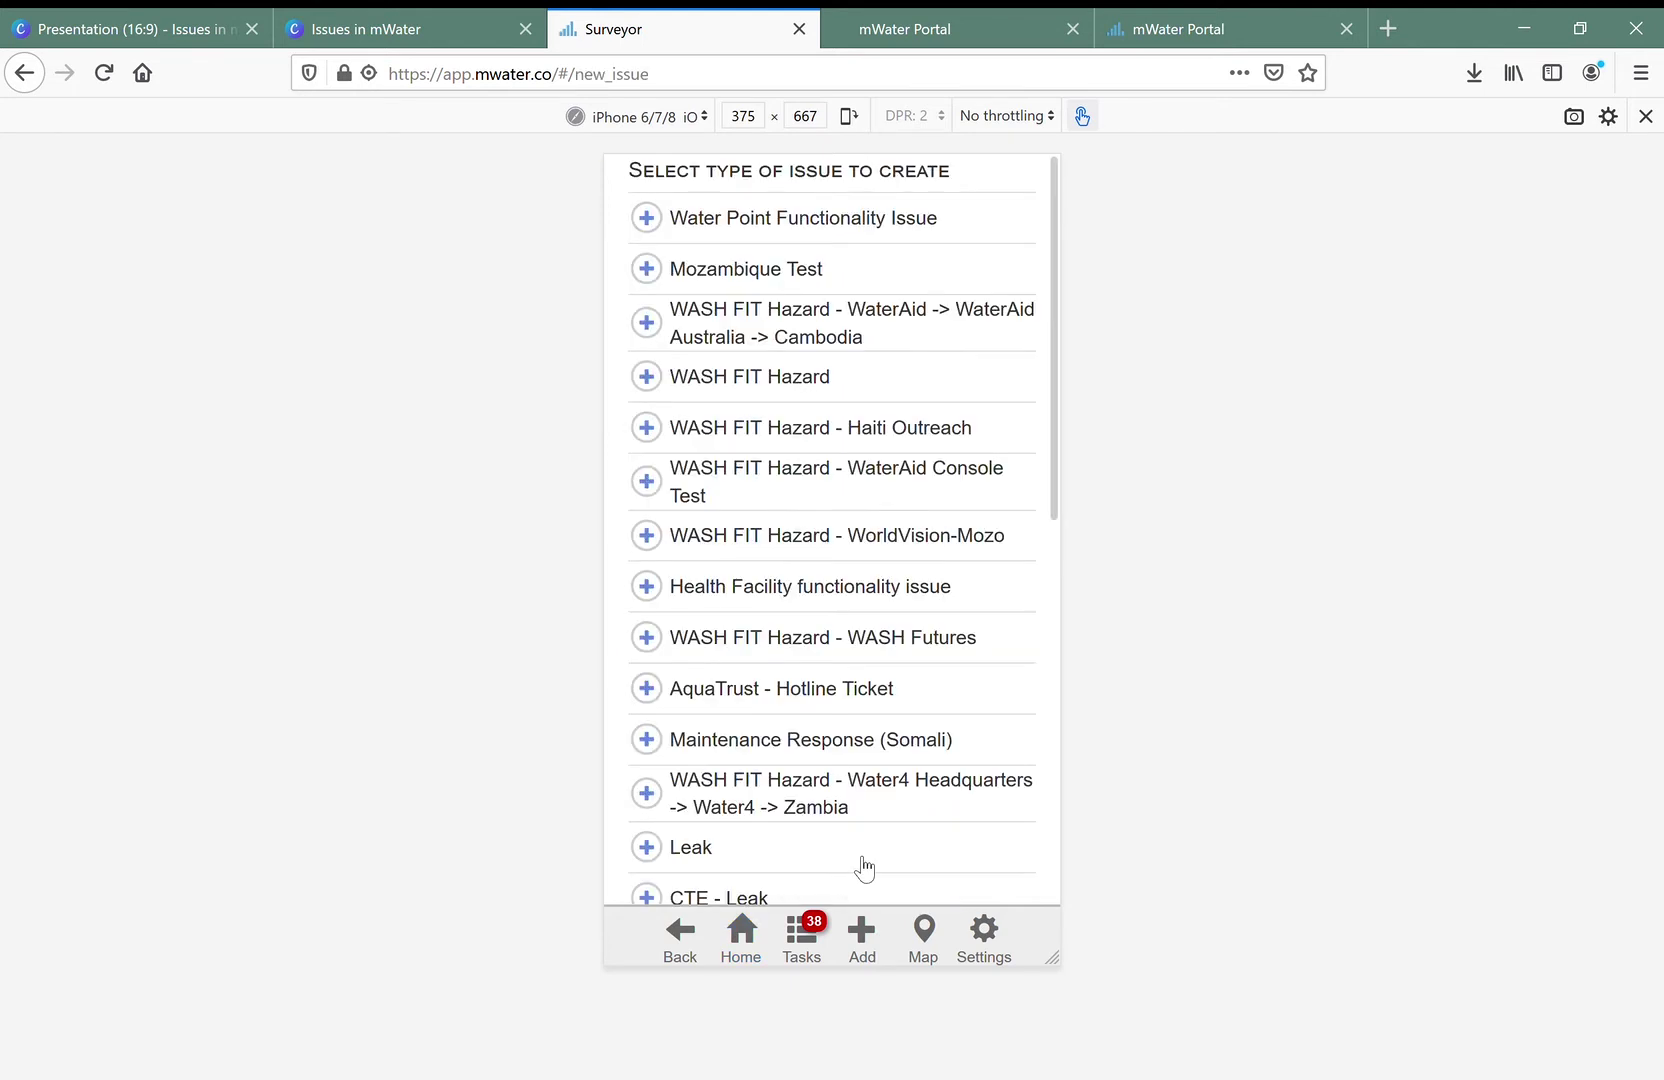
scroll(768, 545, down, 10)
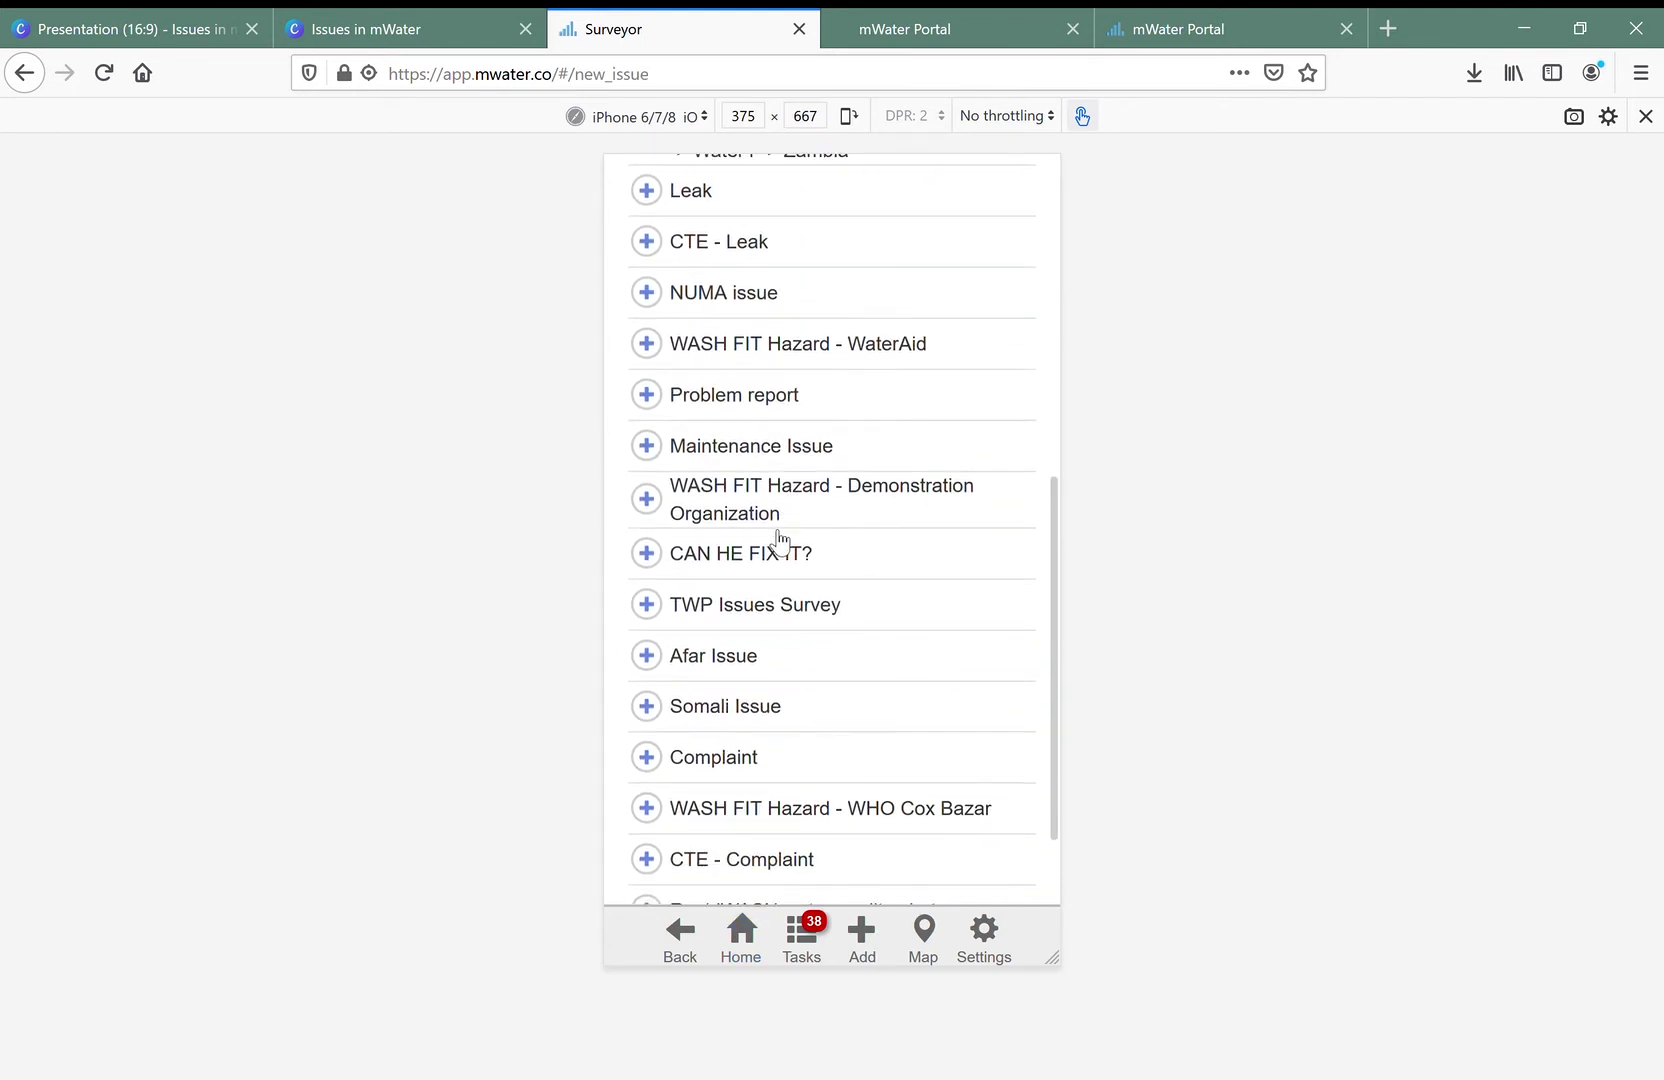
click(799, 450)
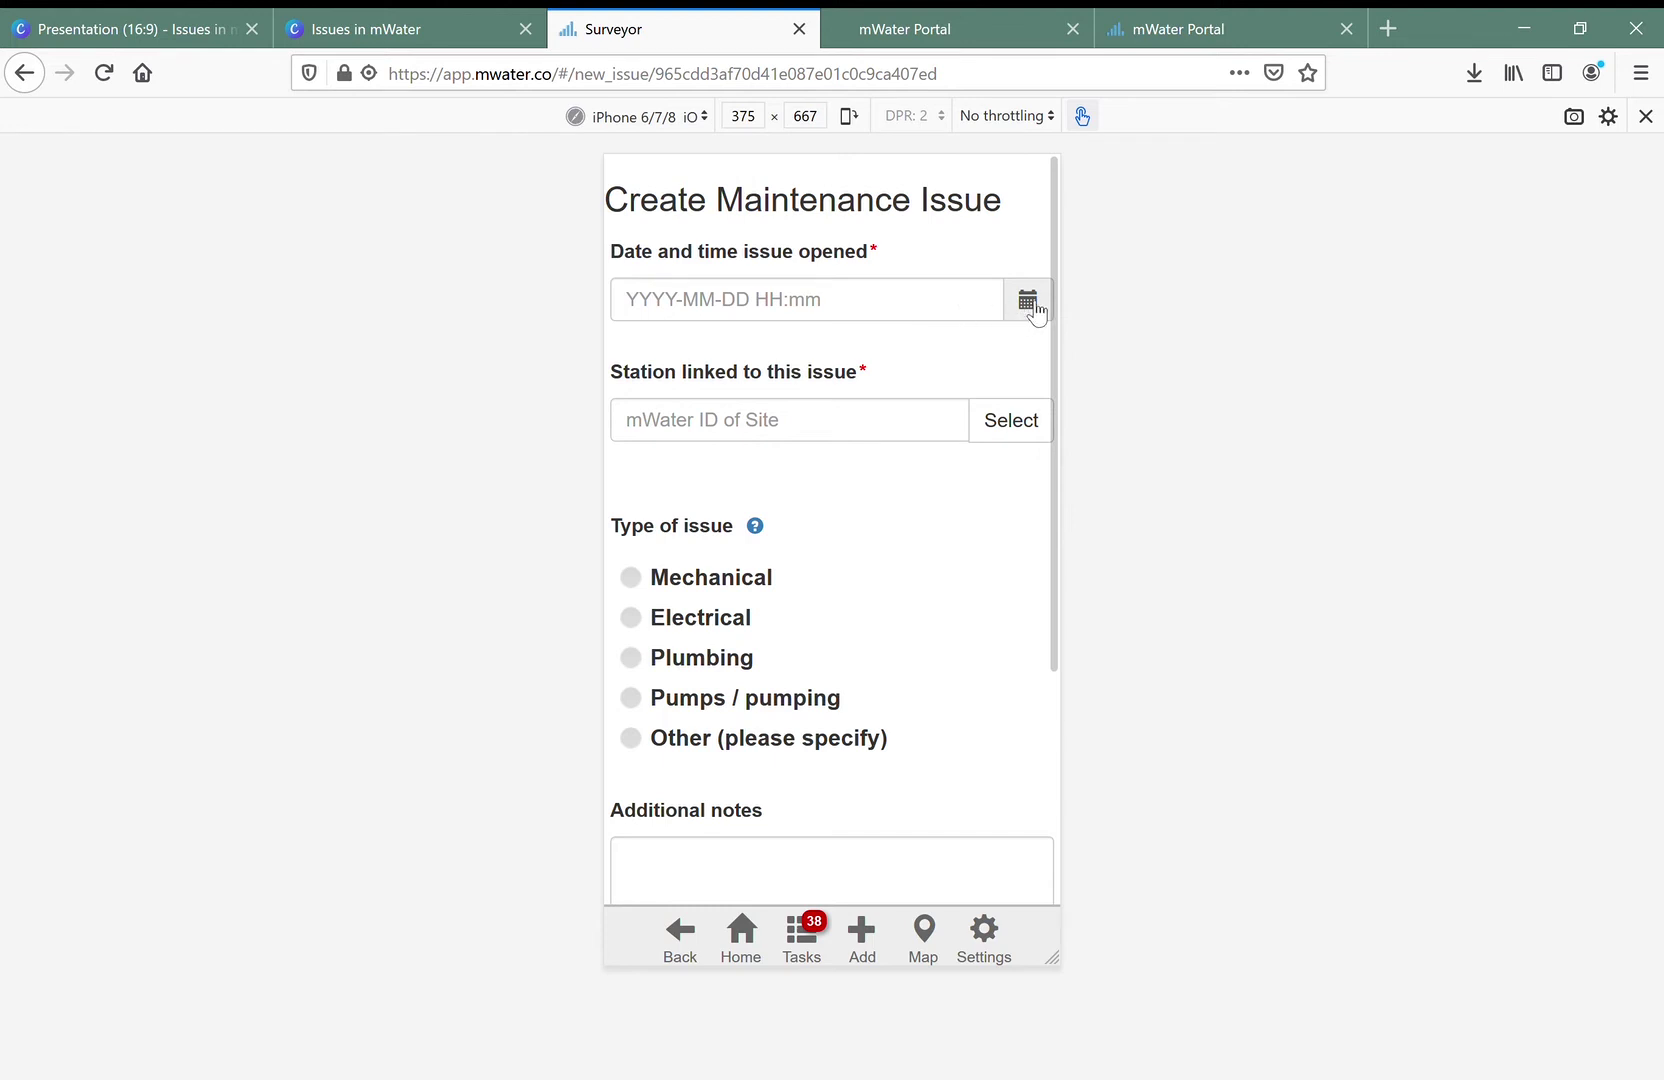
click(992, 308)
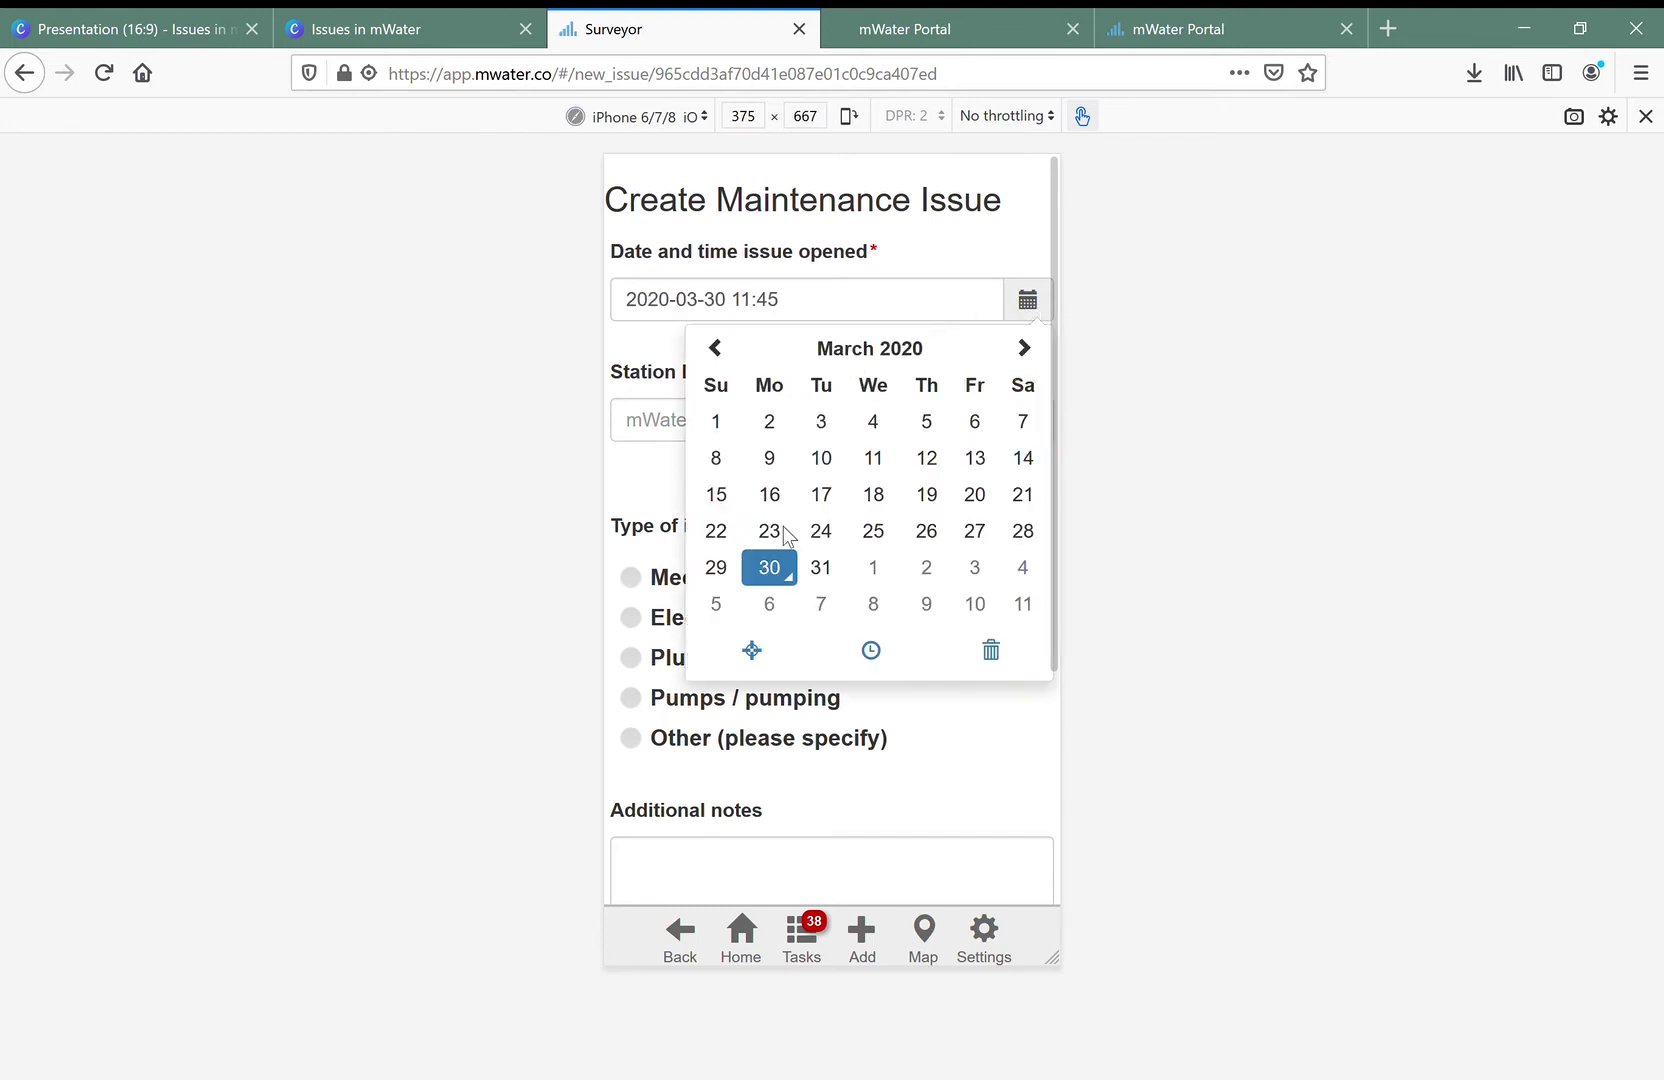
click(666, 421)
click(1040, 299)
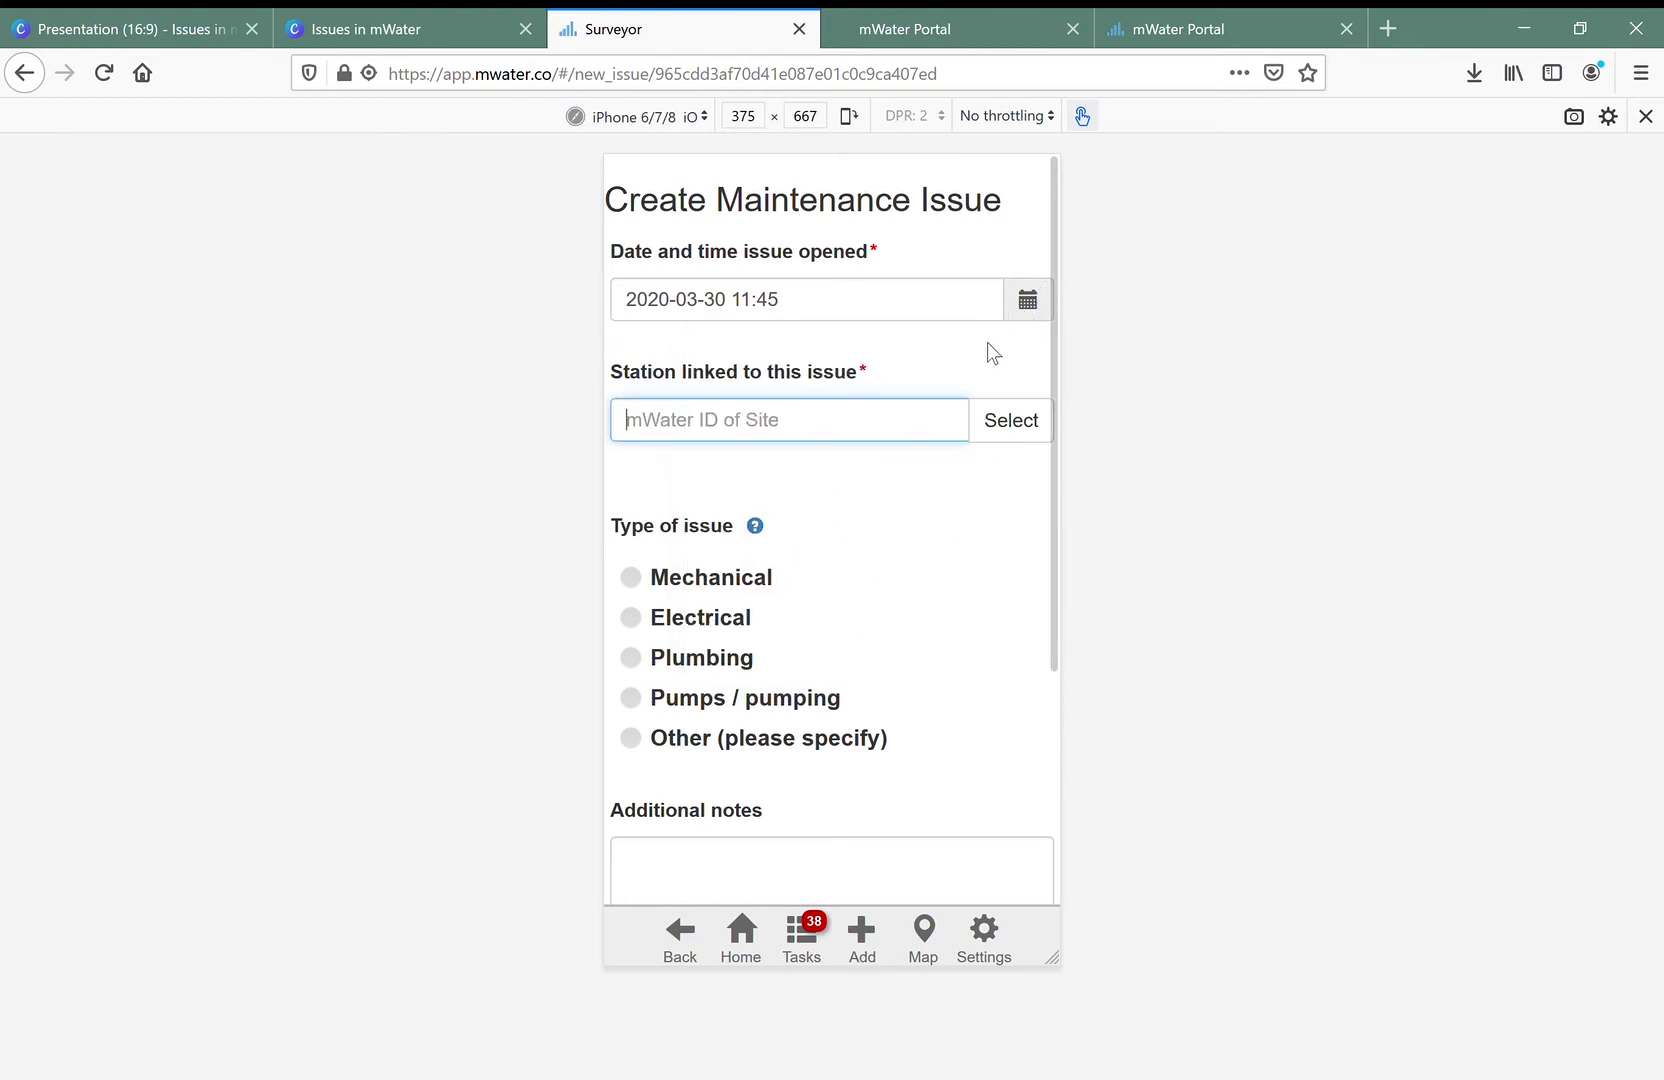
click(1022, 430)
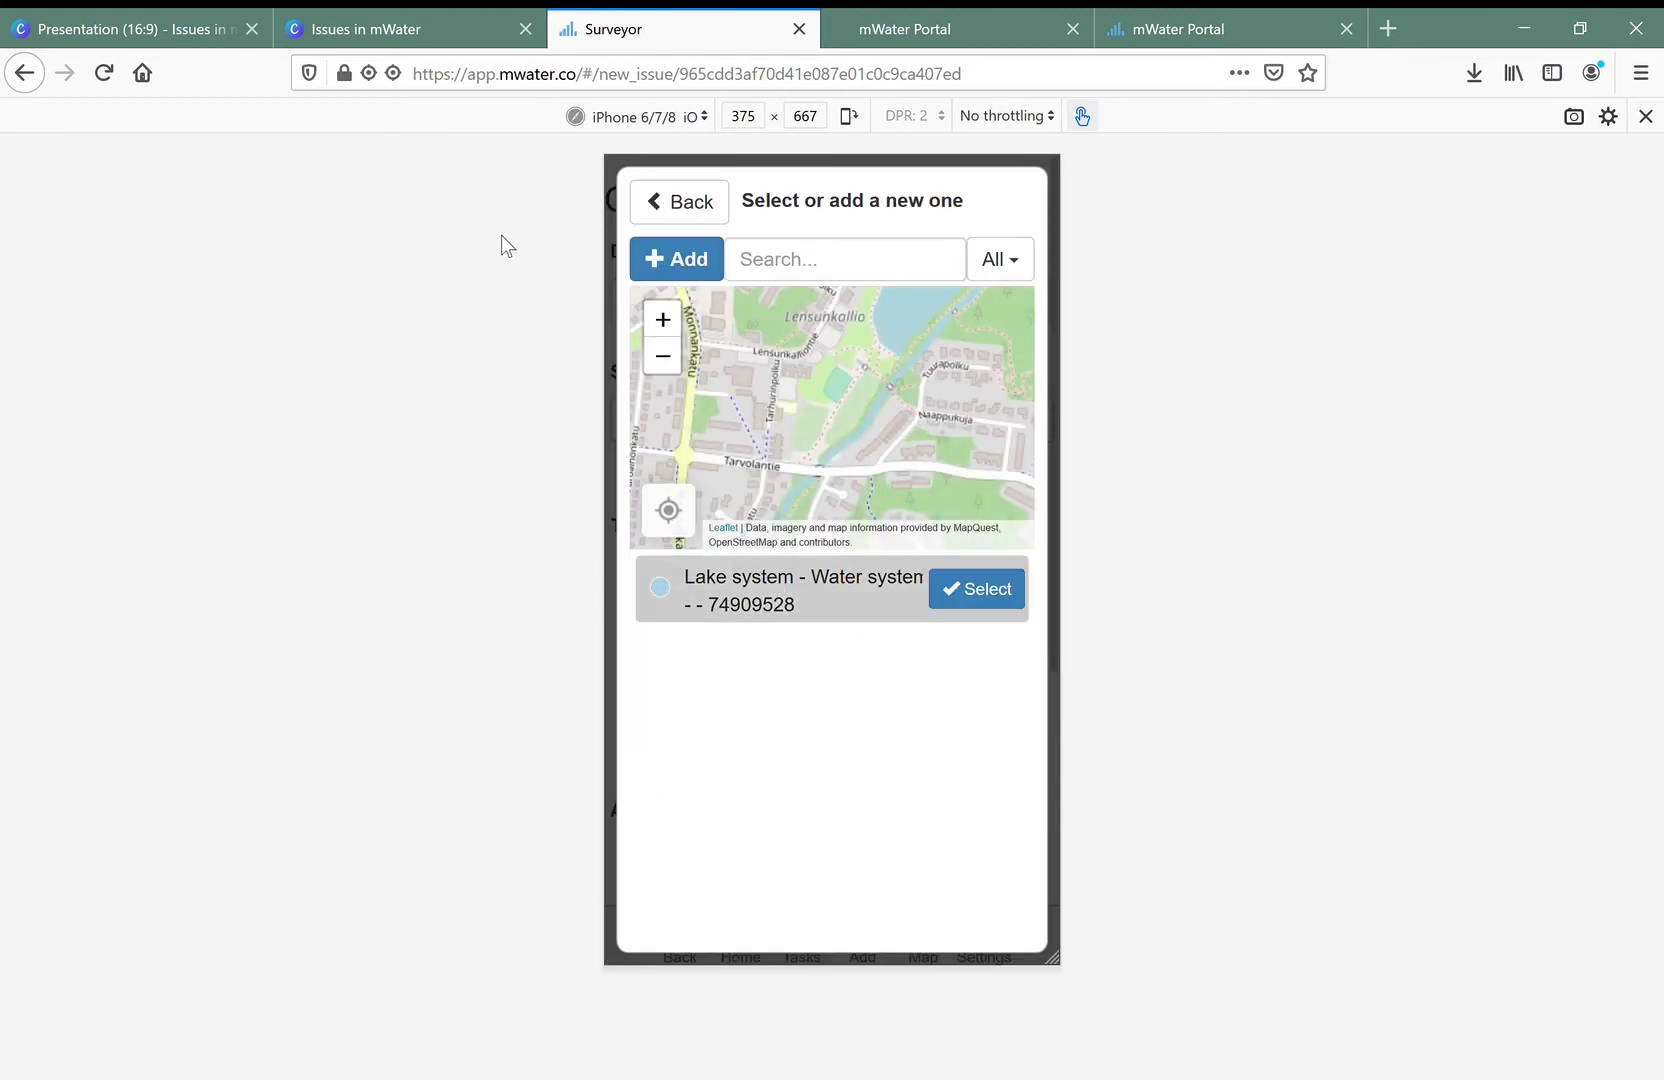
click(975, 589)
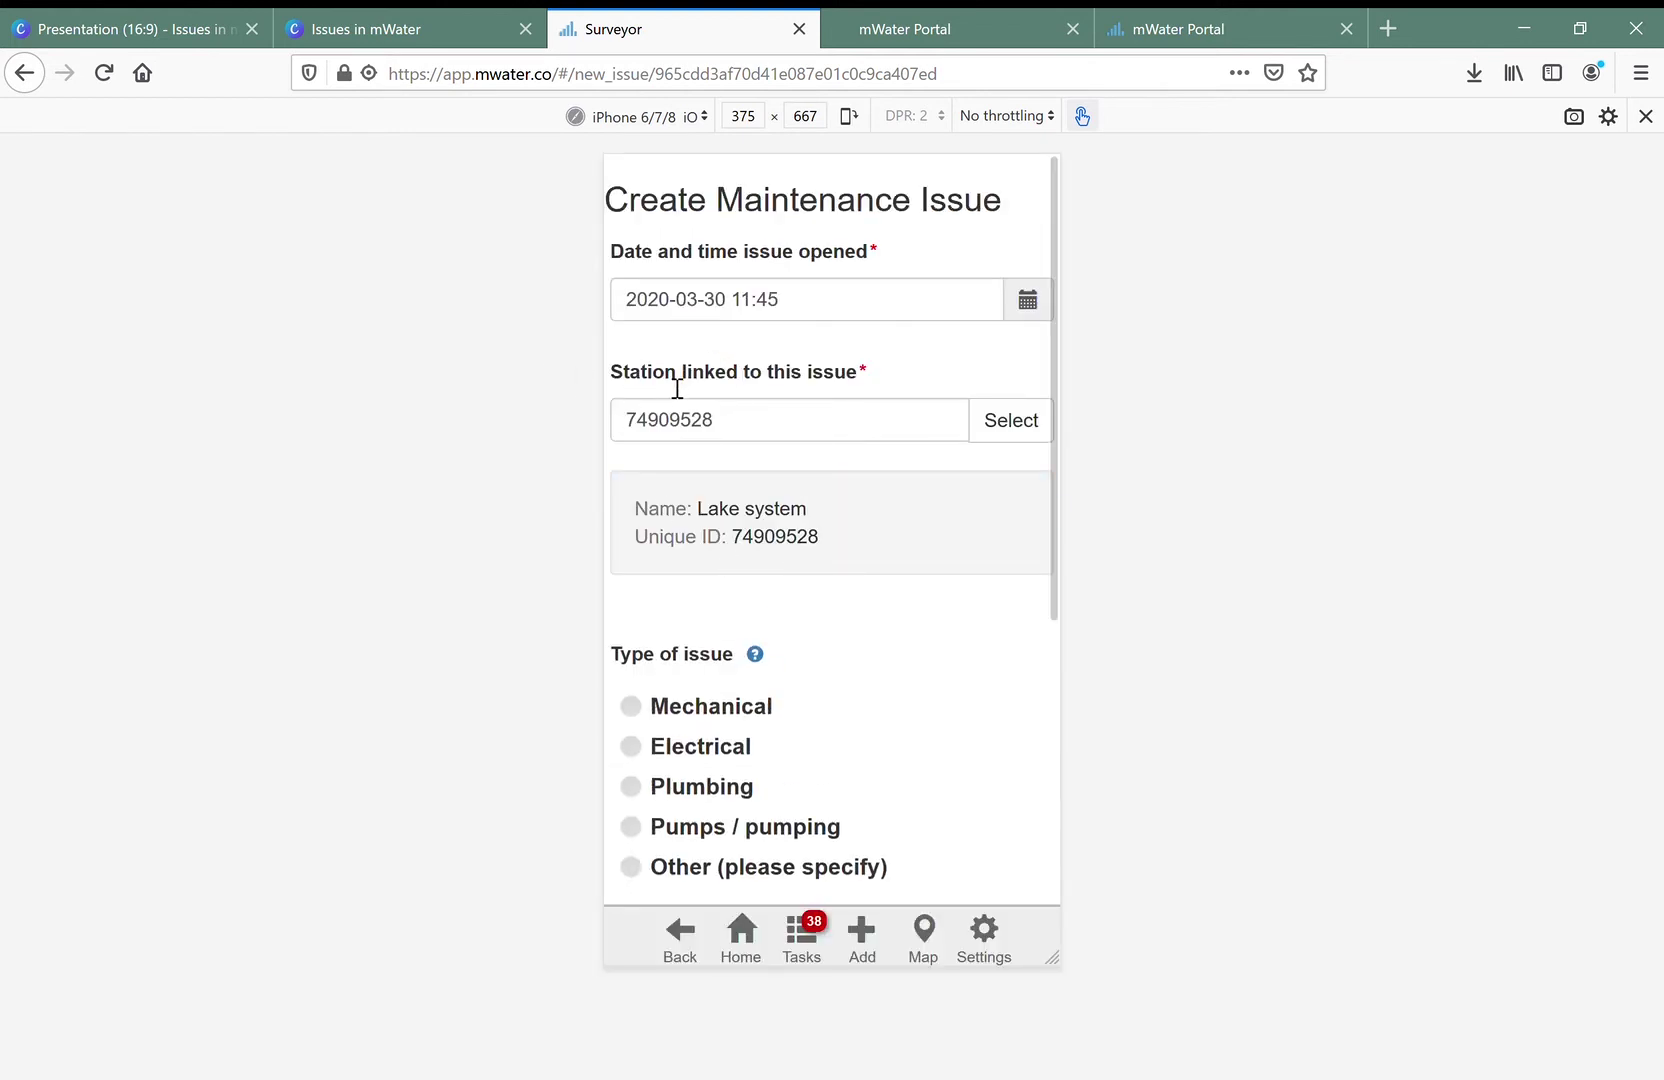
- Mark the issue as Mechanical / Filter chamber and submit it
scroll(720, 420, down, 5)
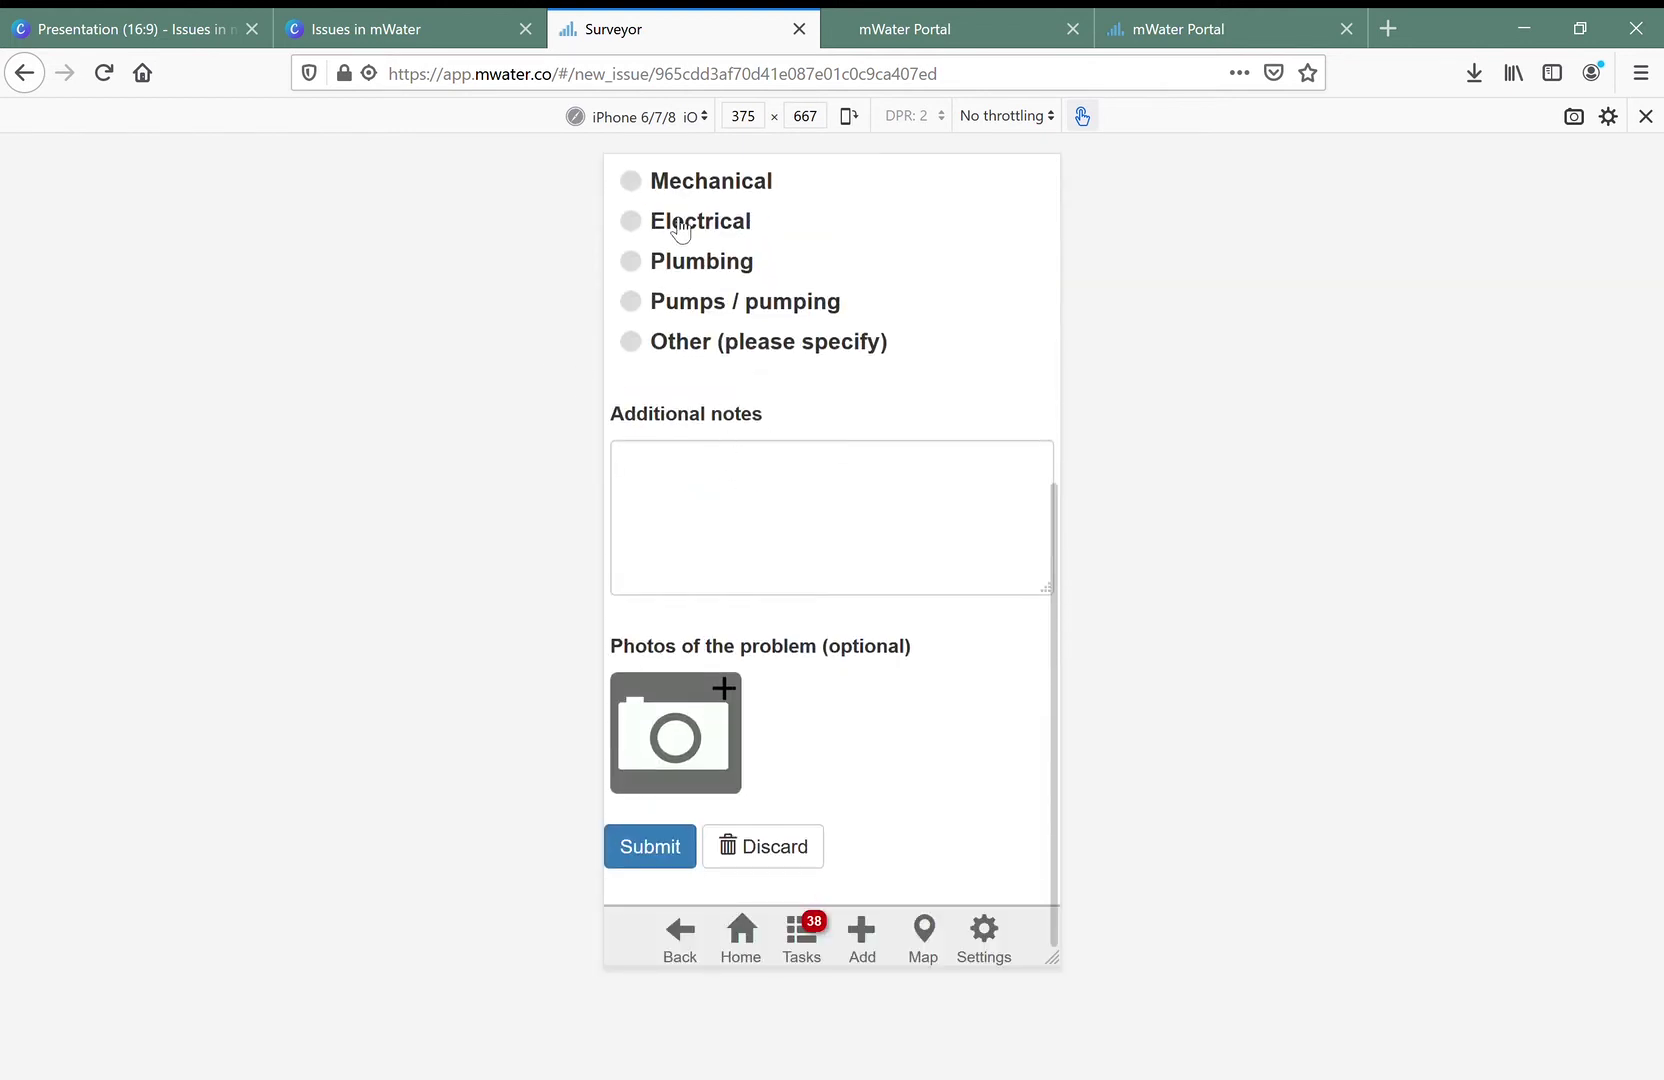
scroll(640, 240, up, 1)
click(651, 318)
scroll(739, 527, down, 3)
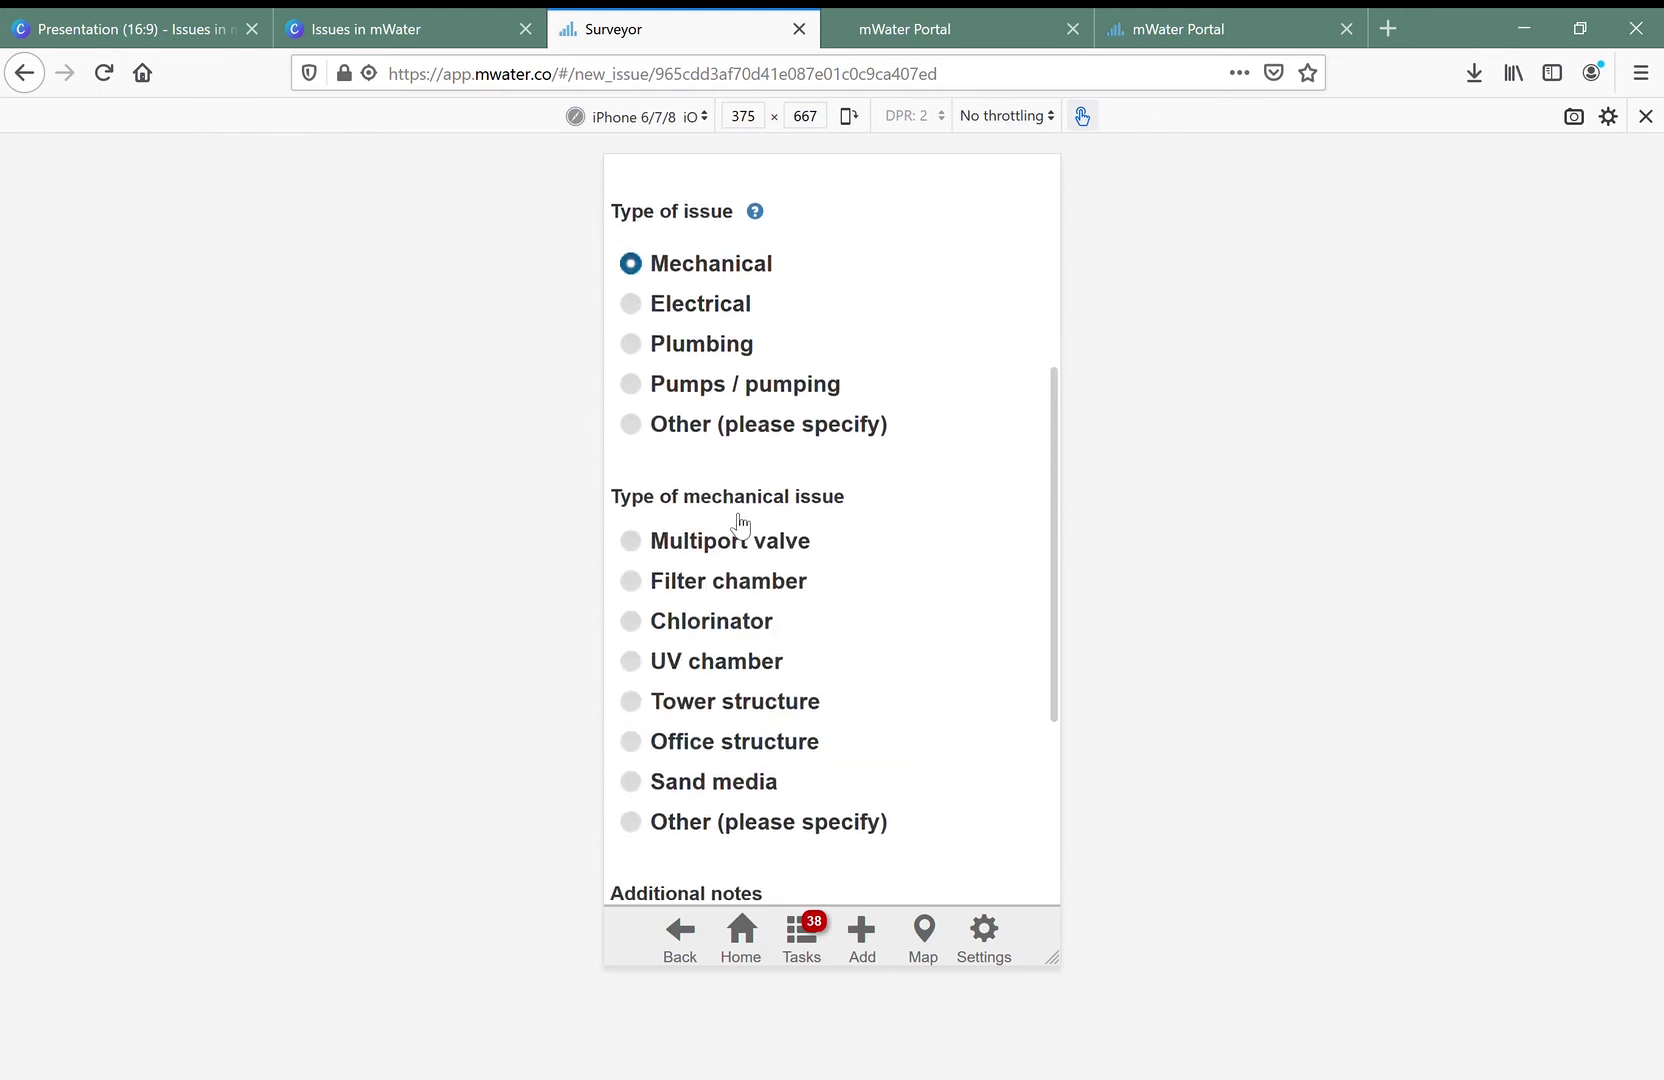
click(640, 512)
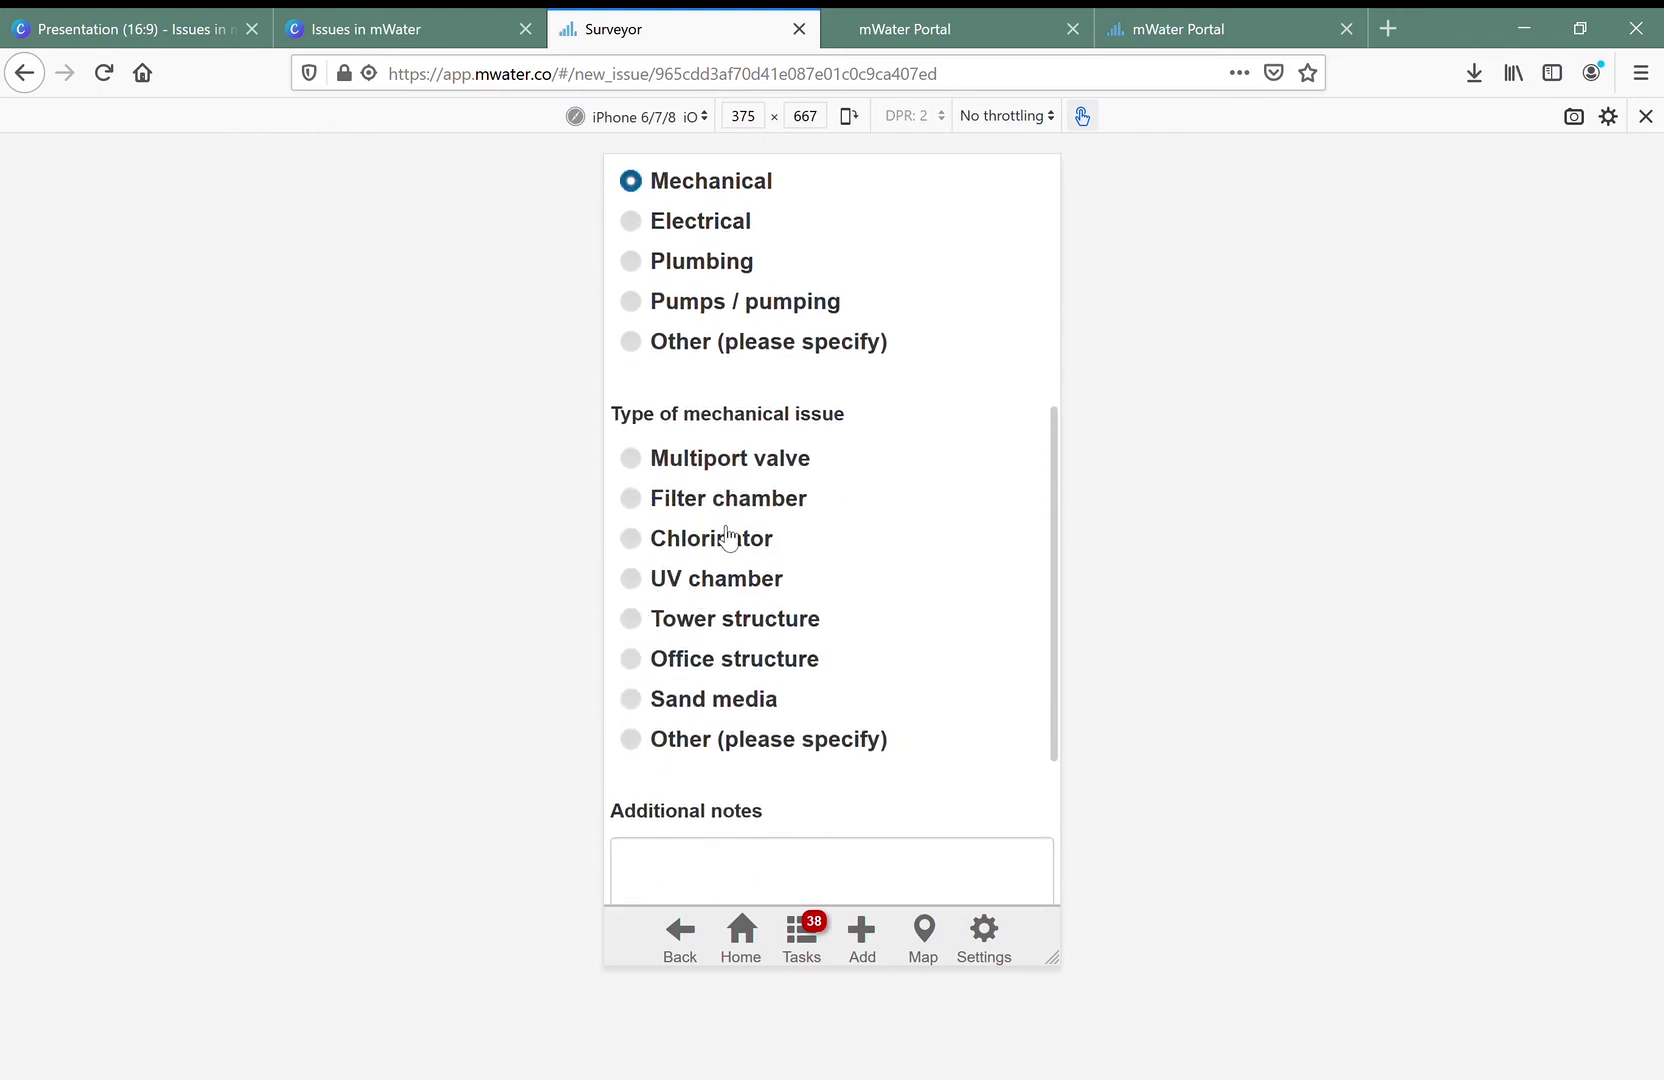
scroll(717, 579, down, 2)
scroll(700, 582, down, 1)
click(717, 598)
scroll(718, 598, down, 1)
scroll(697, 585, down, 1)
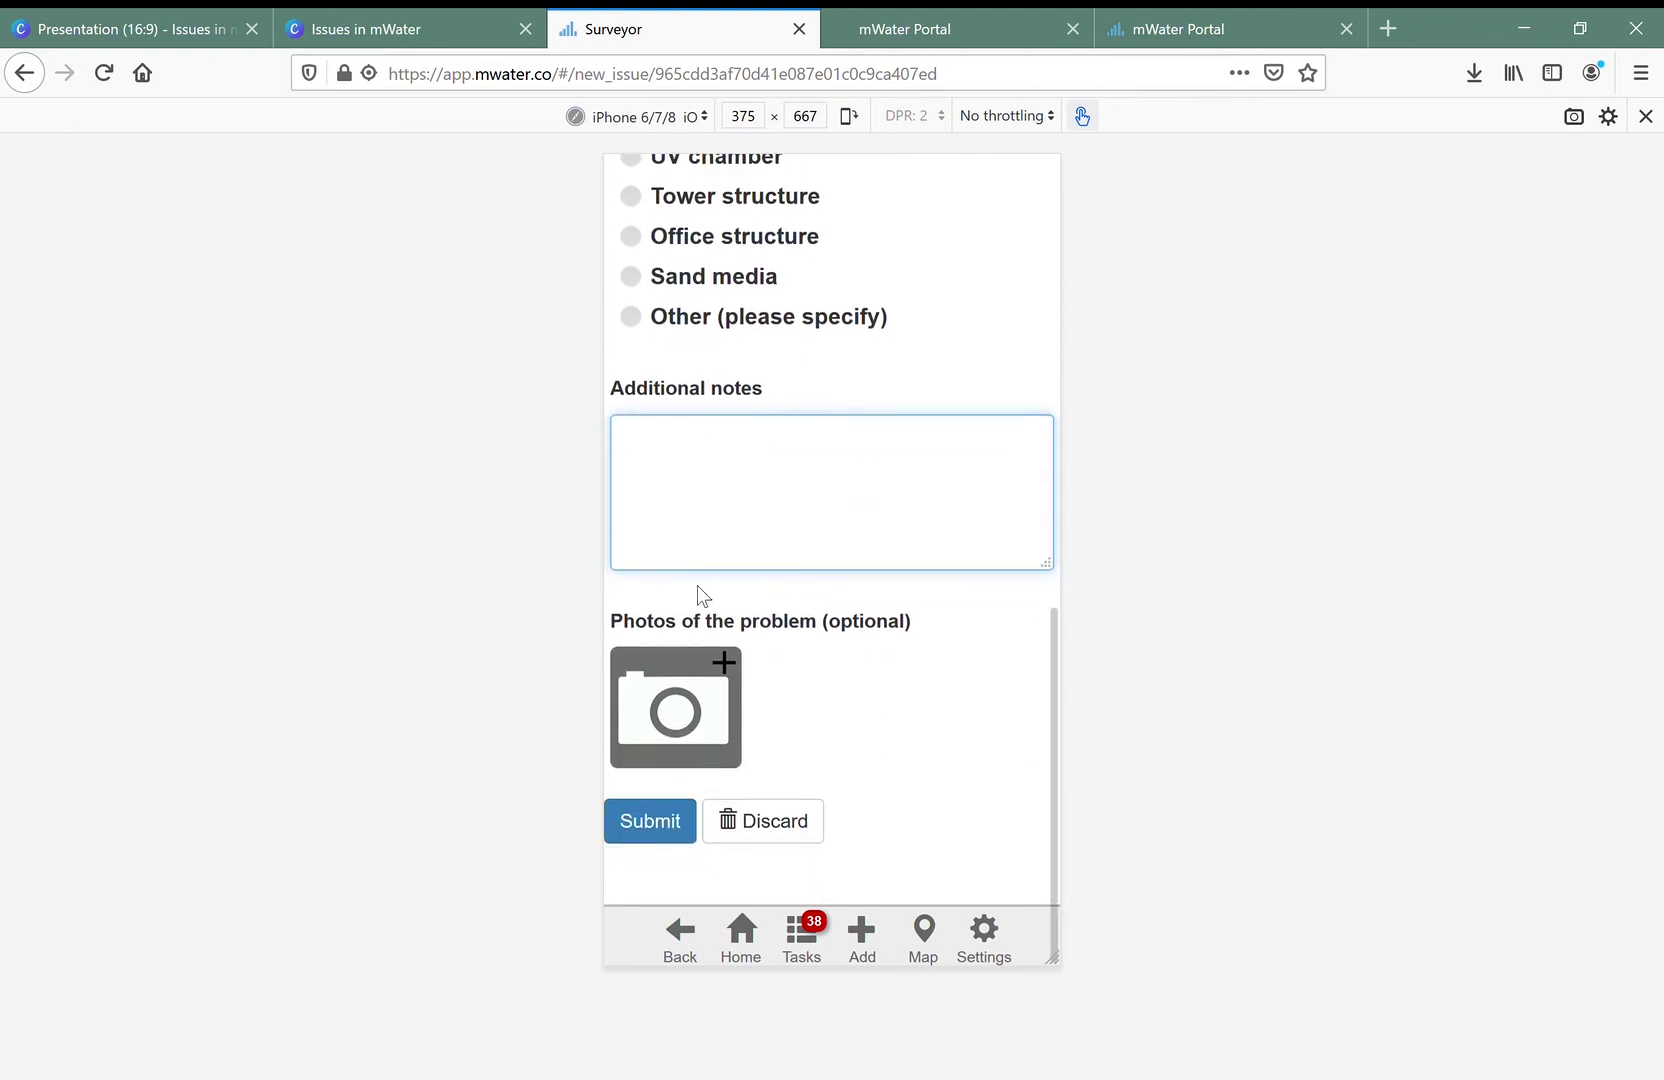
scroll(700, 585, up, 8)
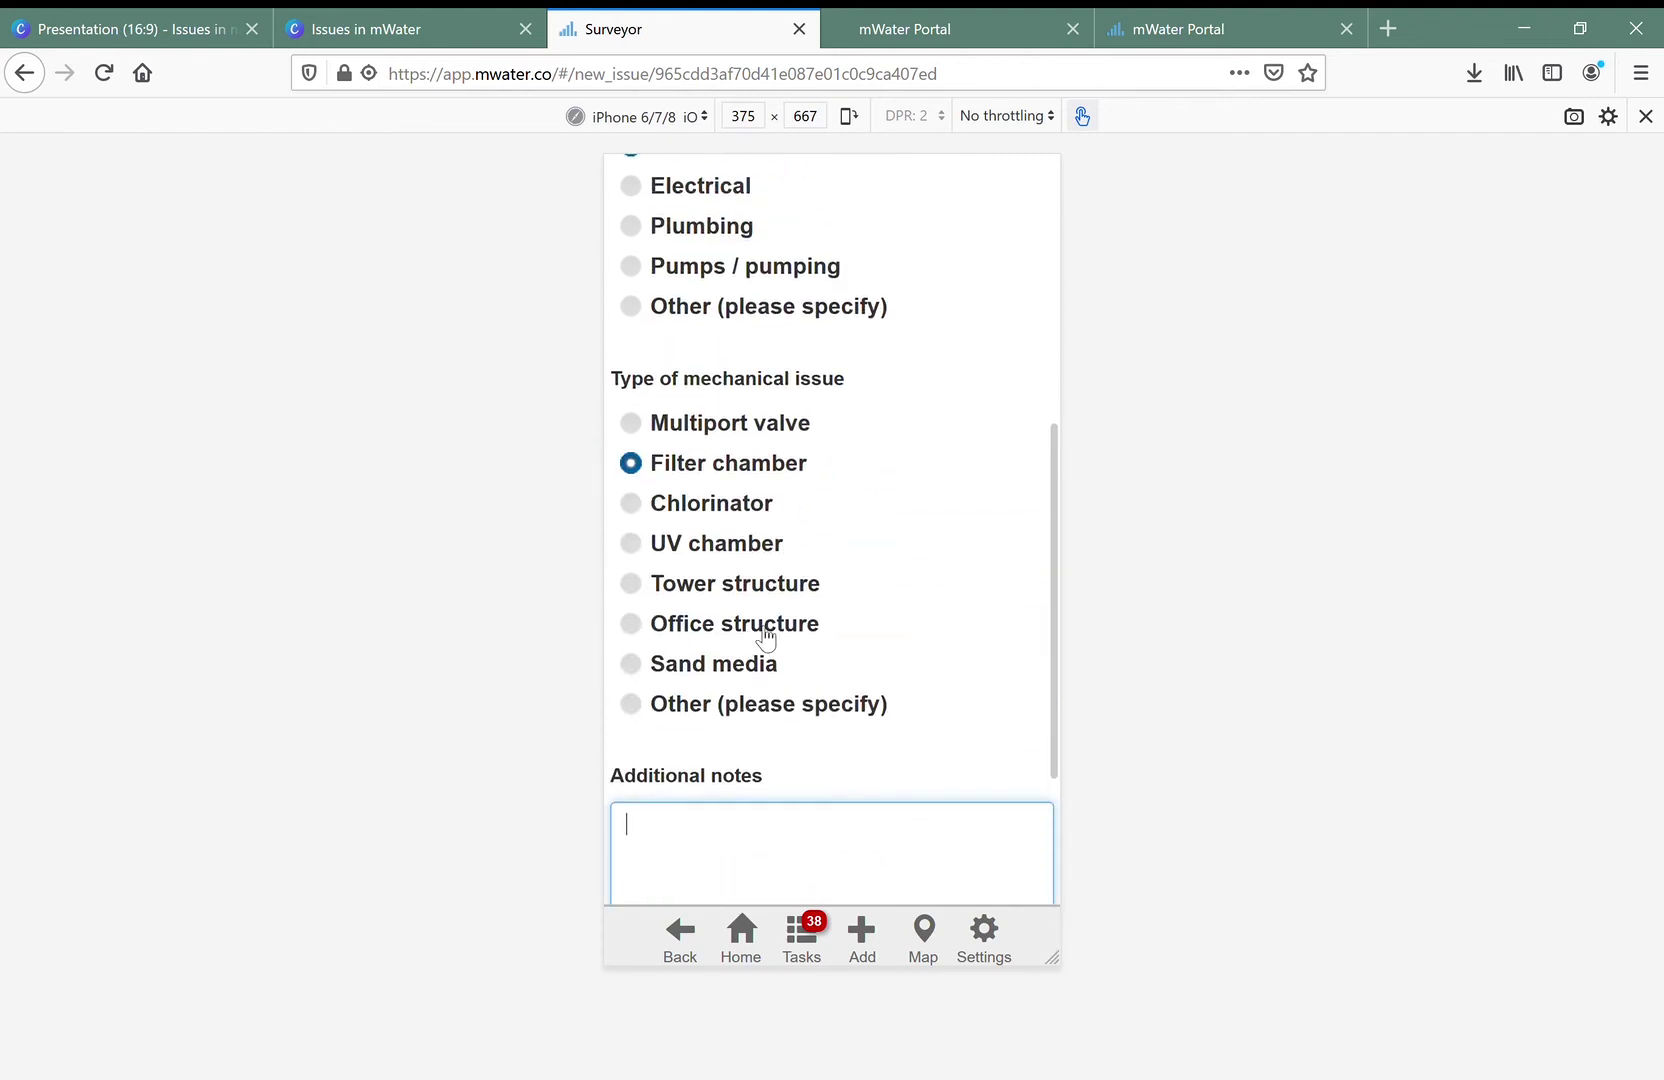
scroll(744, 578, down, 6)
scroll(740, 585, down, 4)
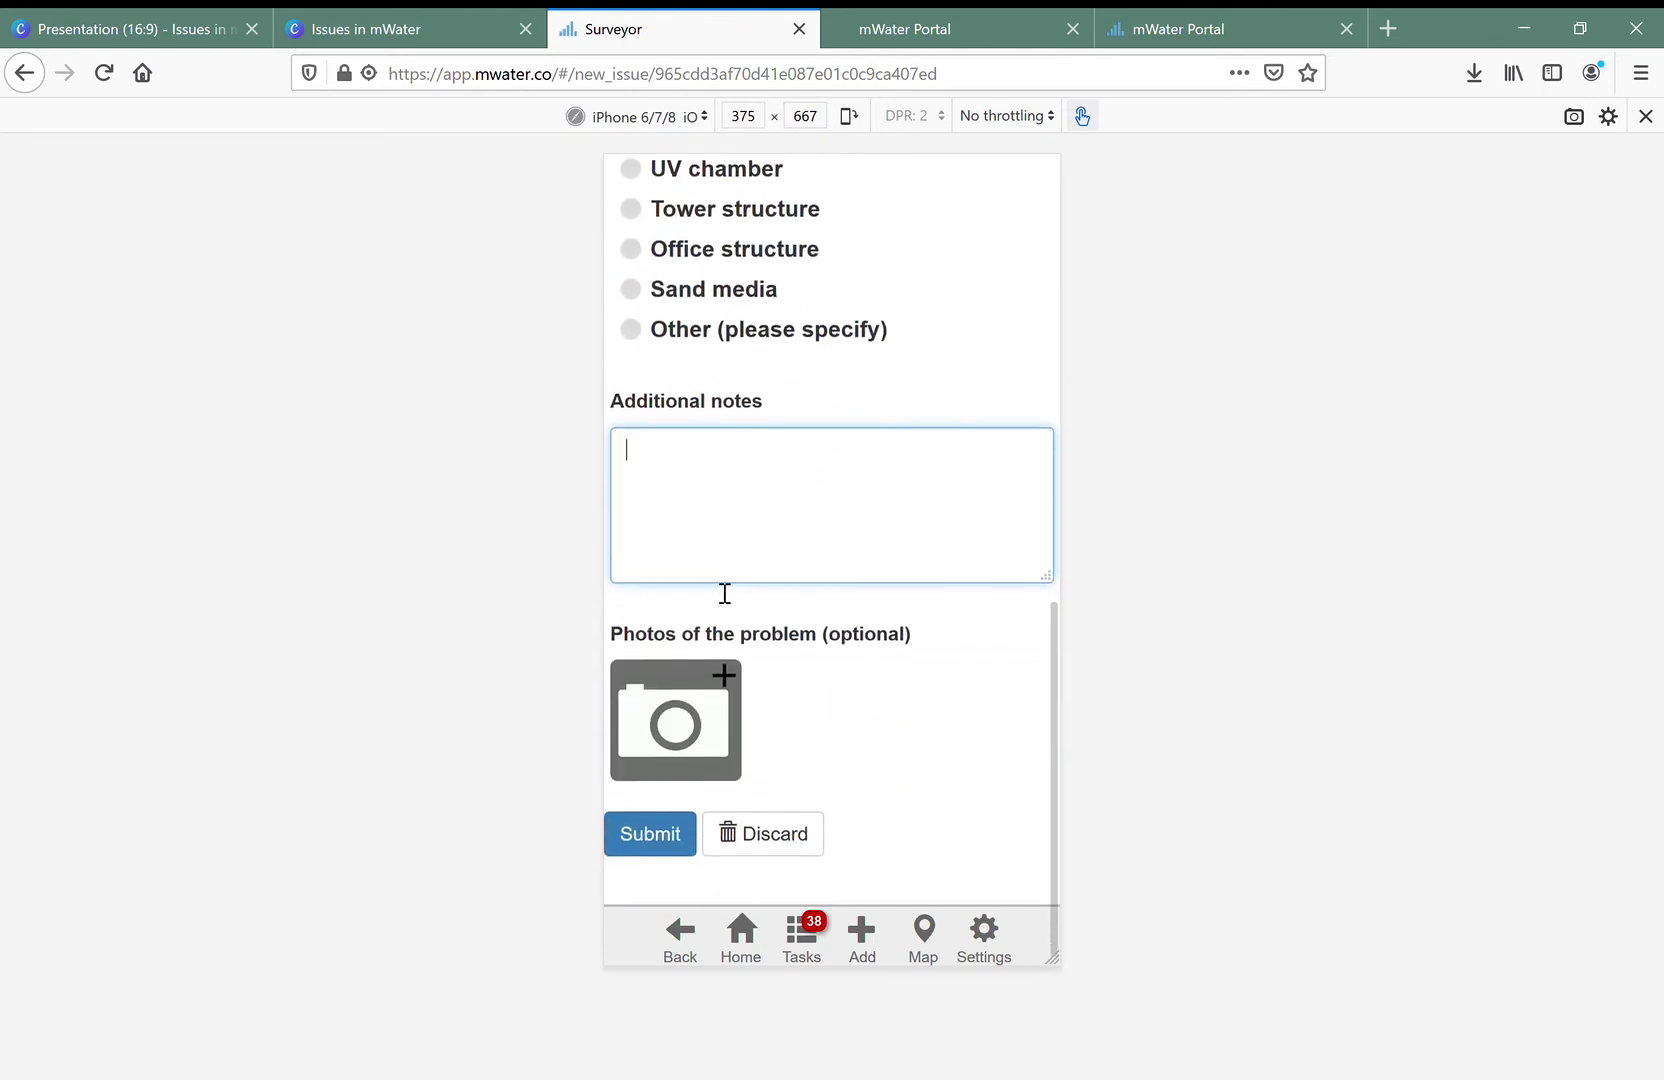
click(635, 830)
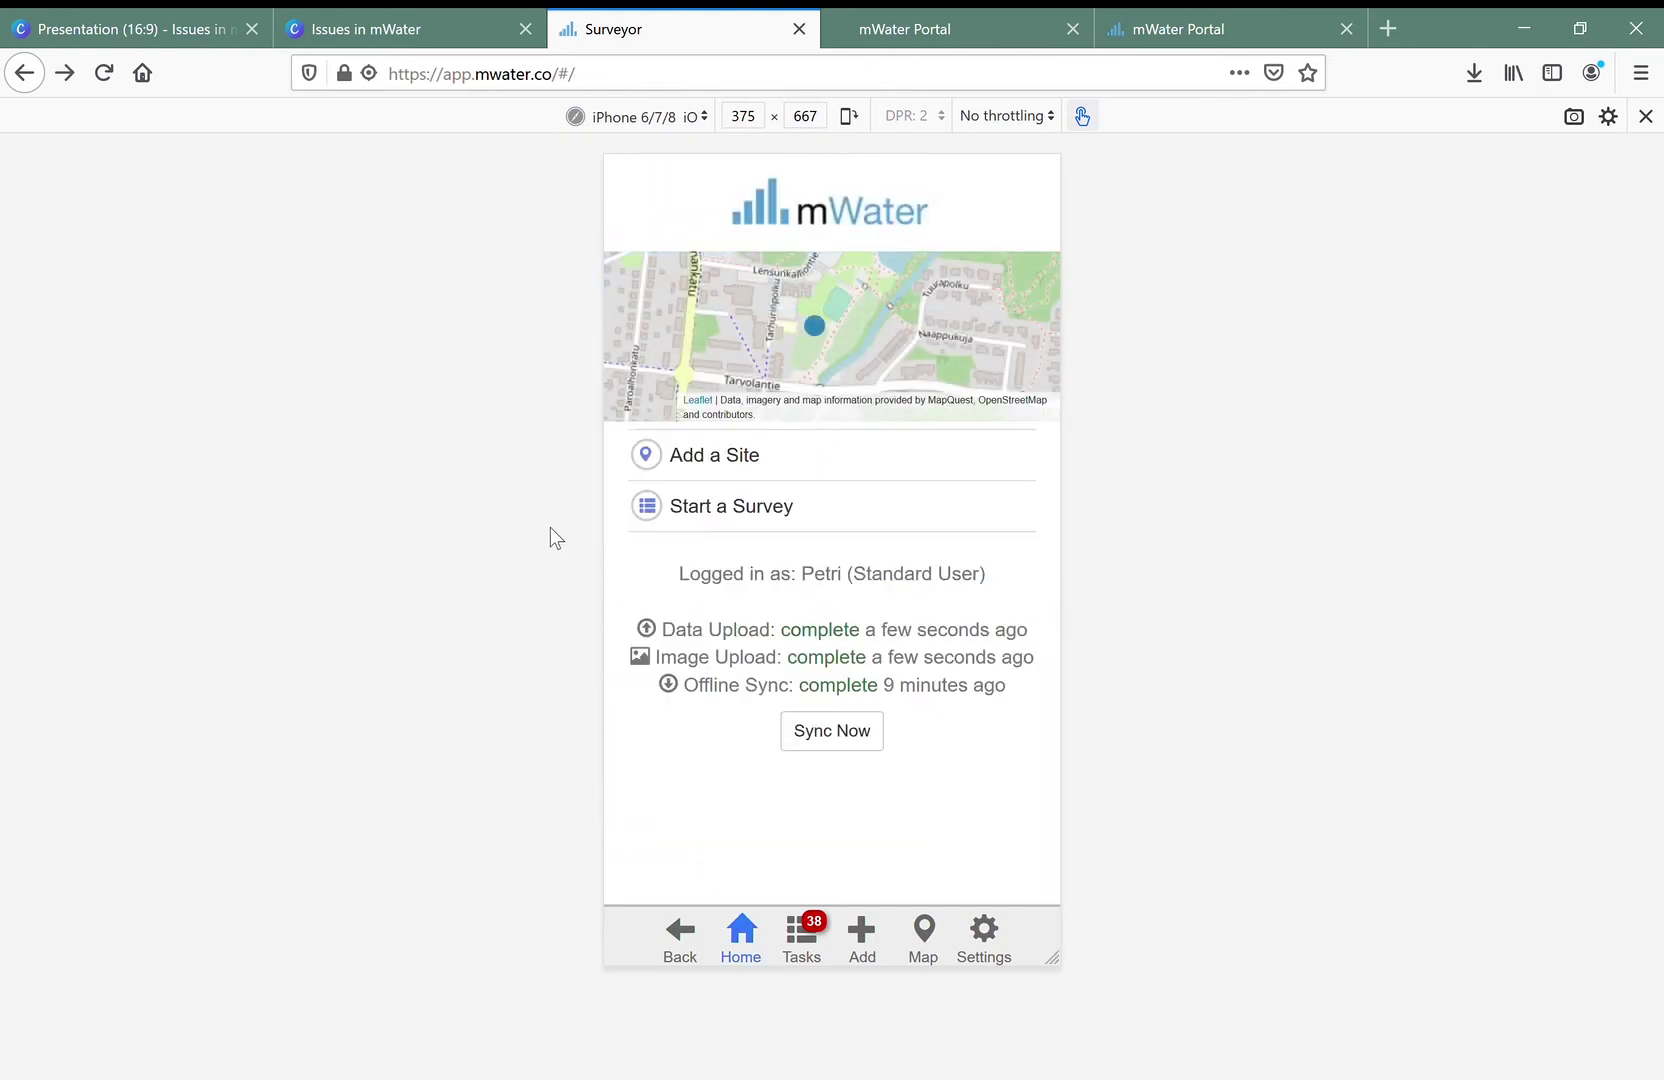
- Sync Surveyor so the new issue reaches the server, then bring up the Portal Issues page
click(816, 739)
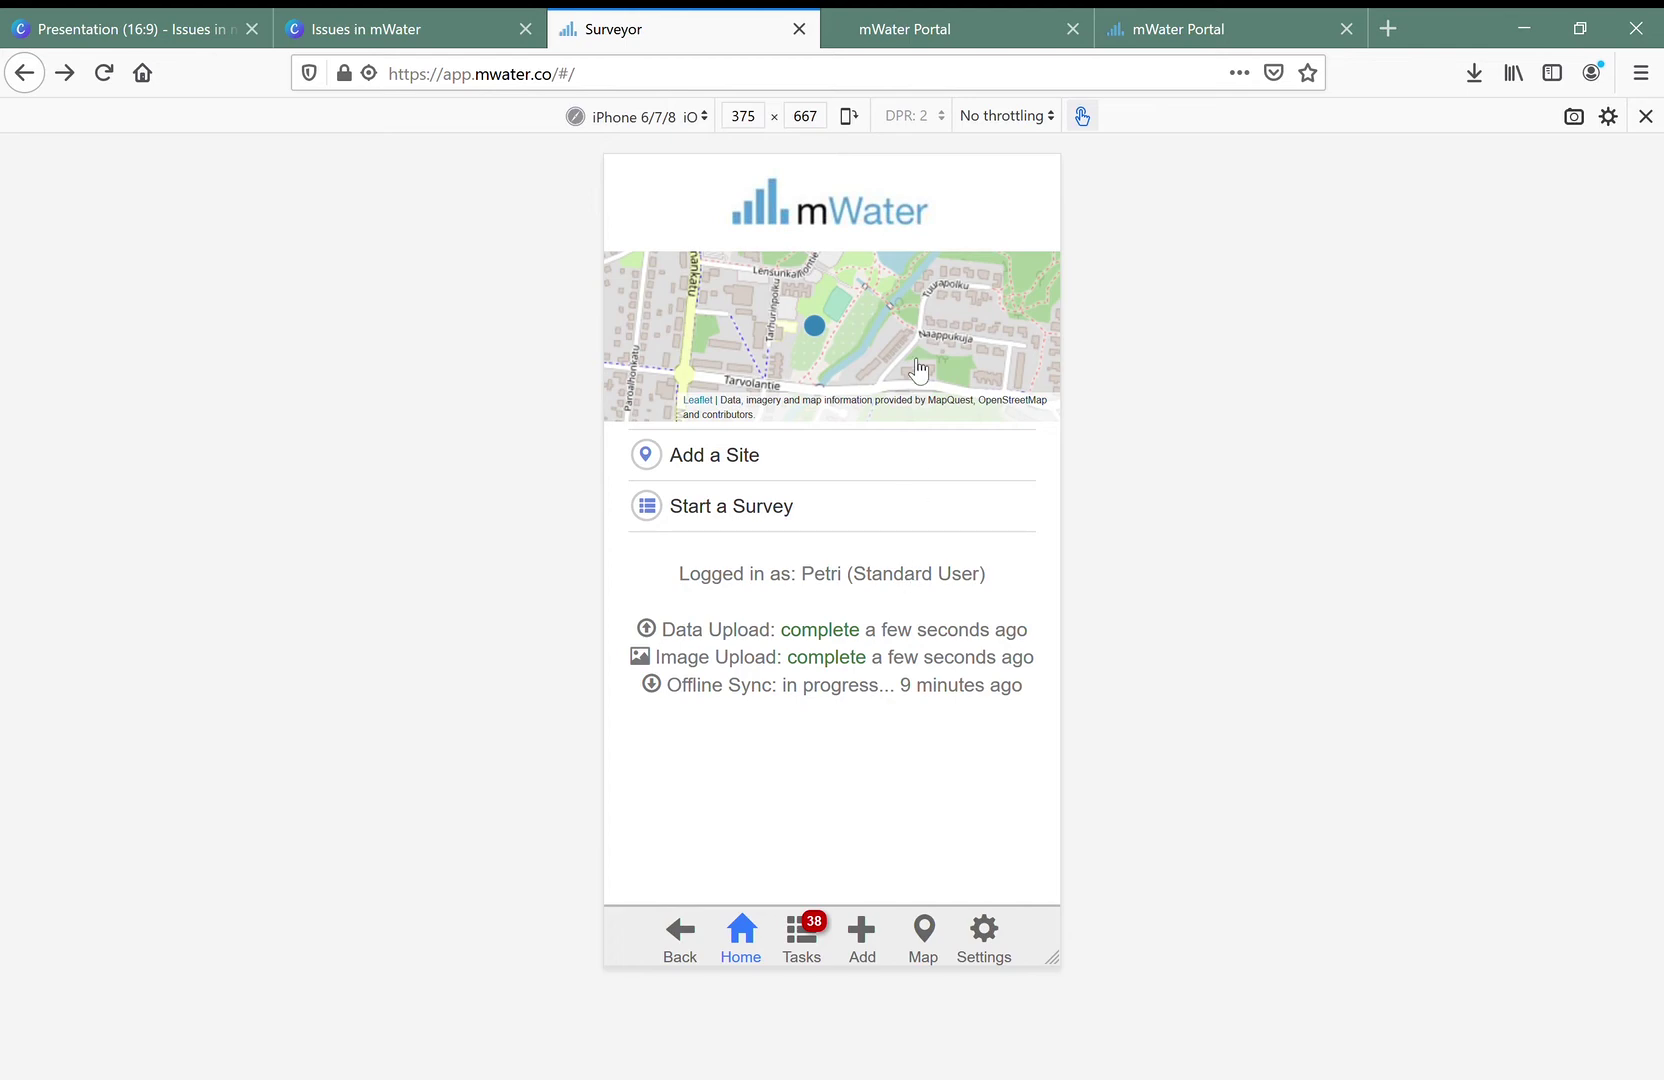
click(913, 22)
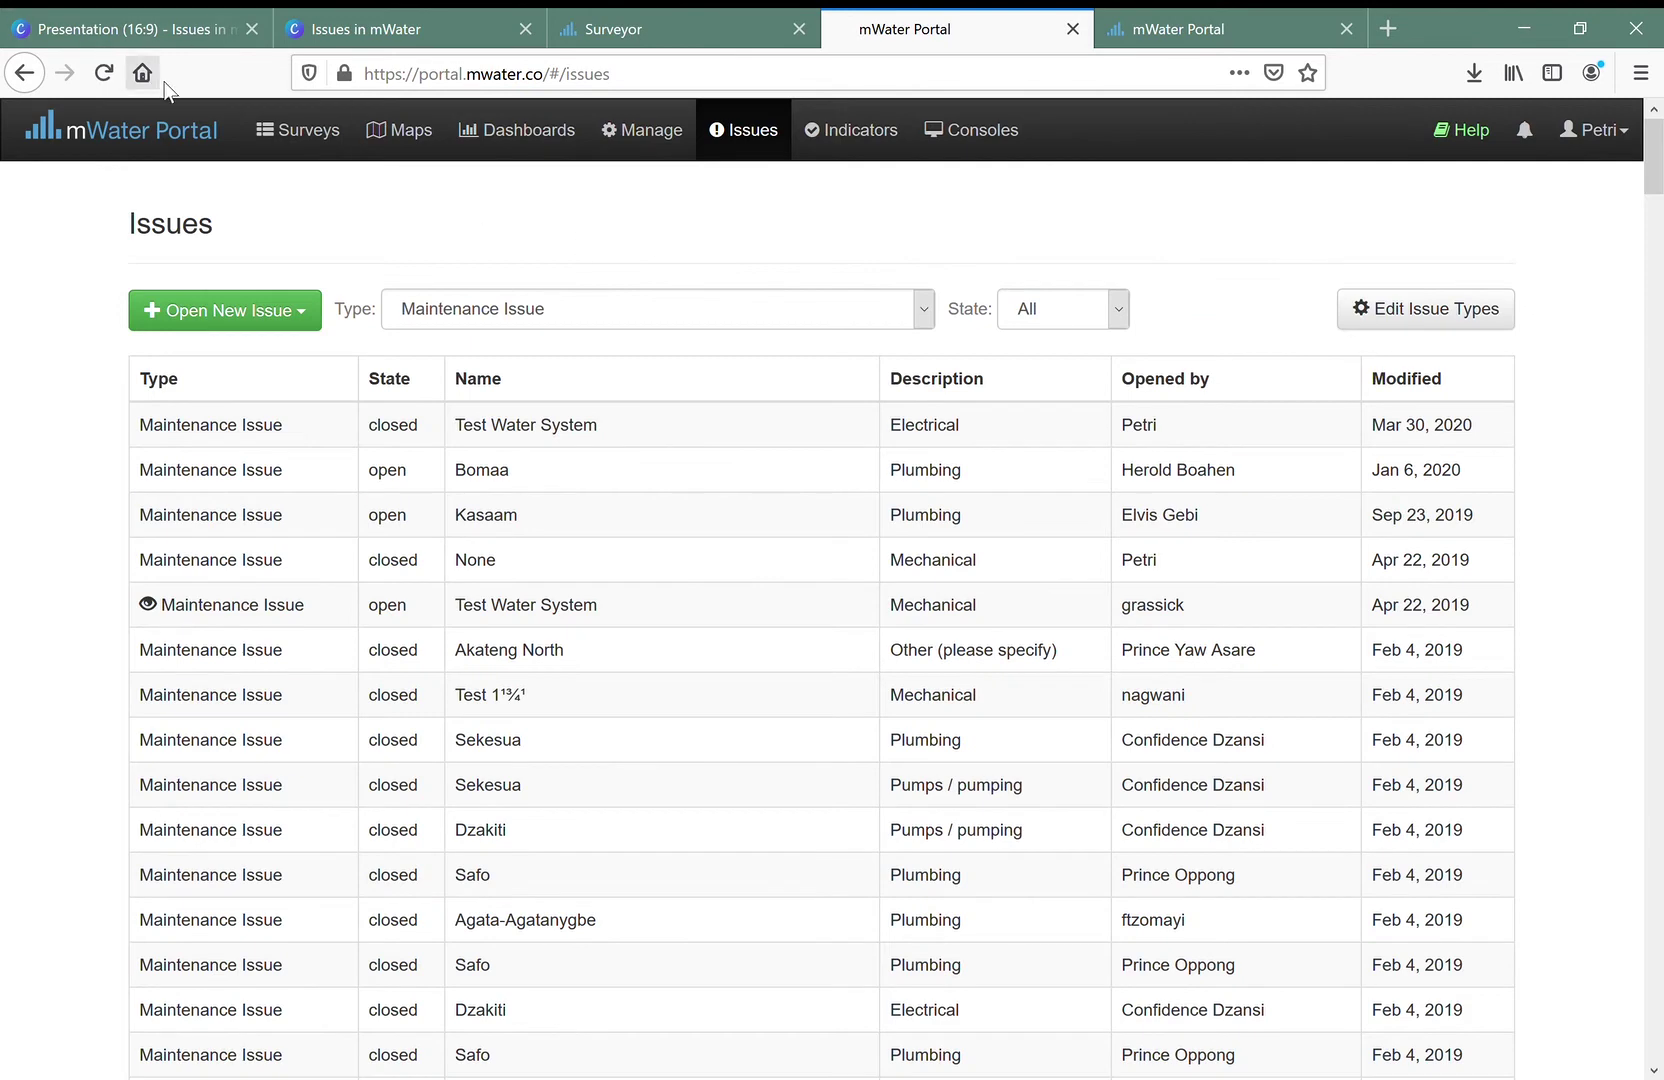
- Reload the Portal issues list and open the new unassigned Lake system issue
click(103, 72)
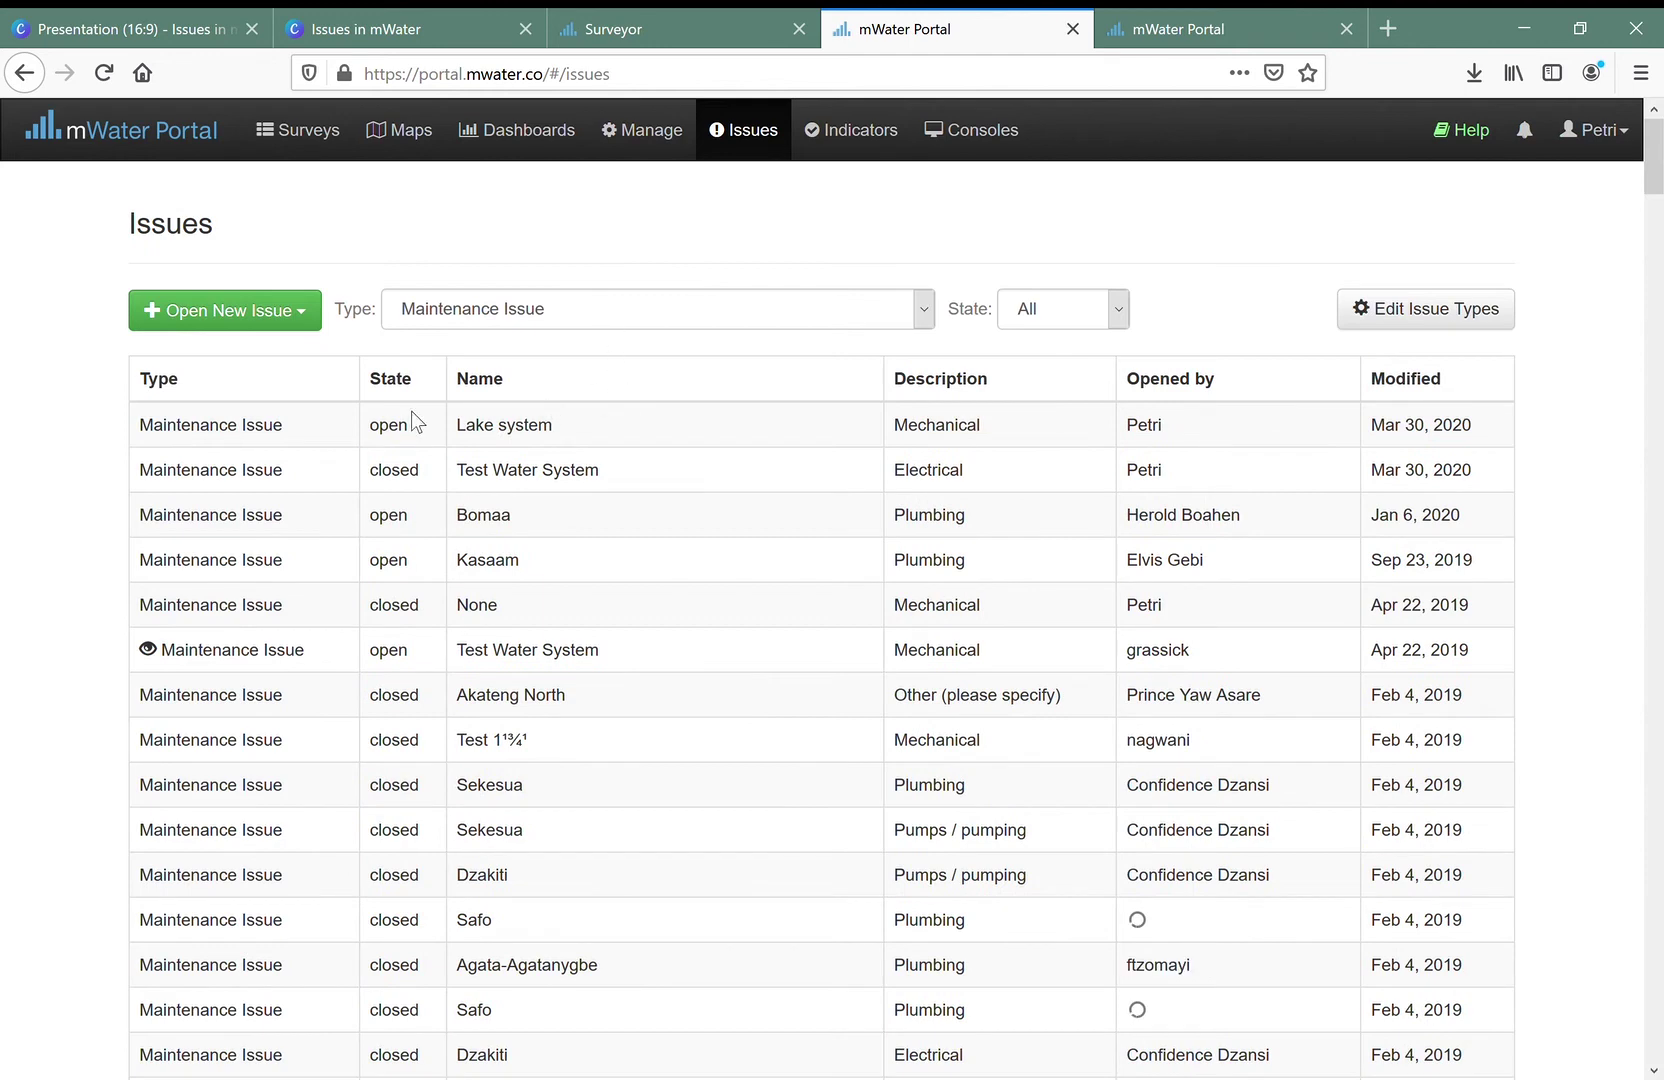
click(777, 429)
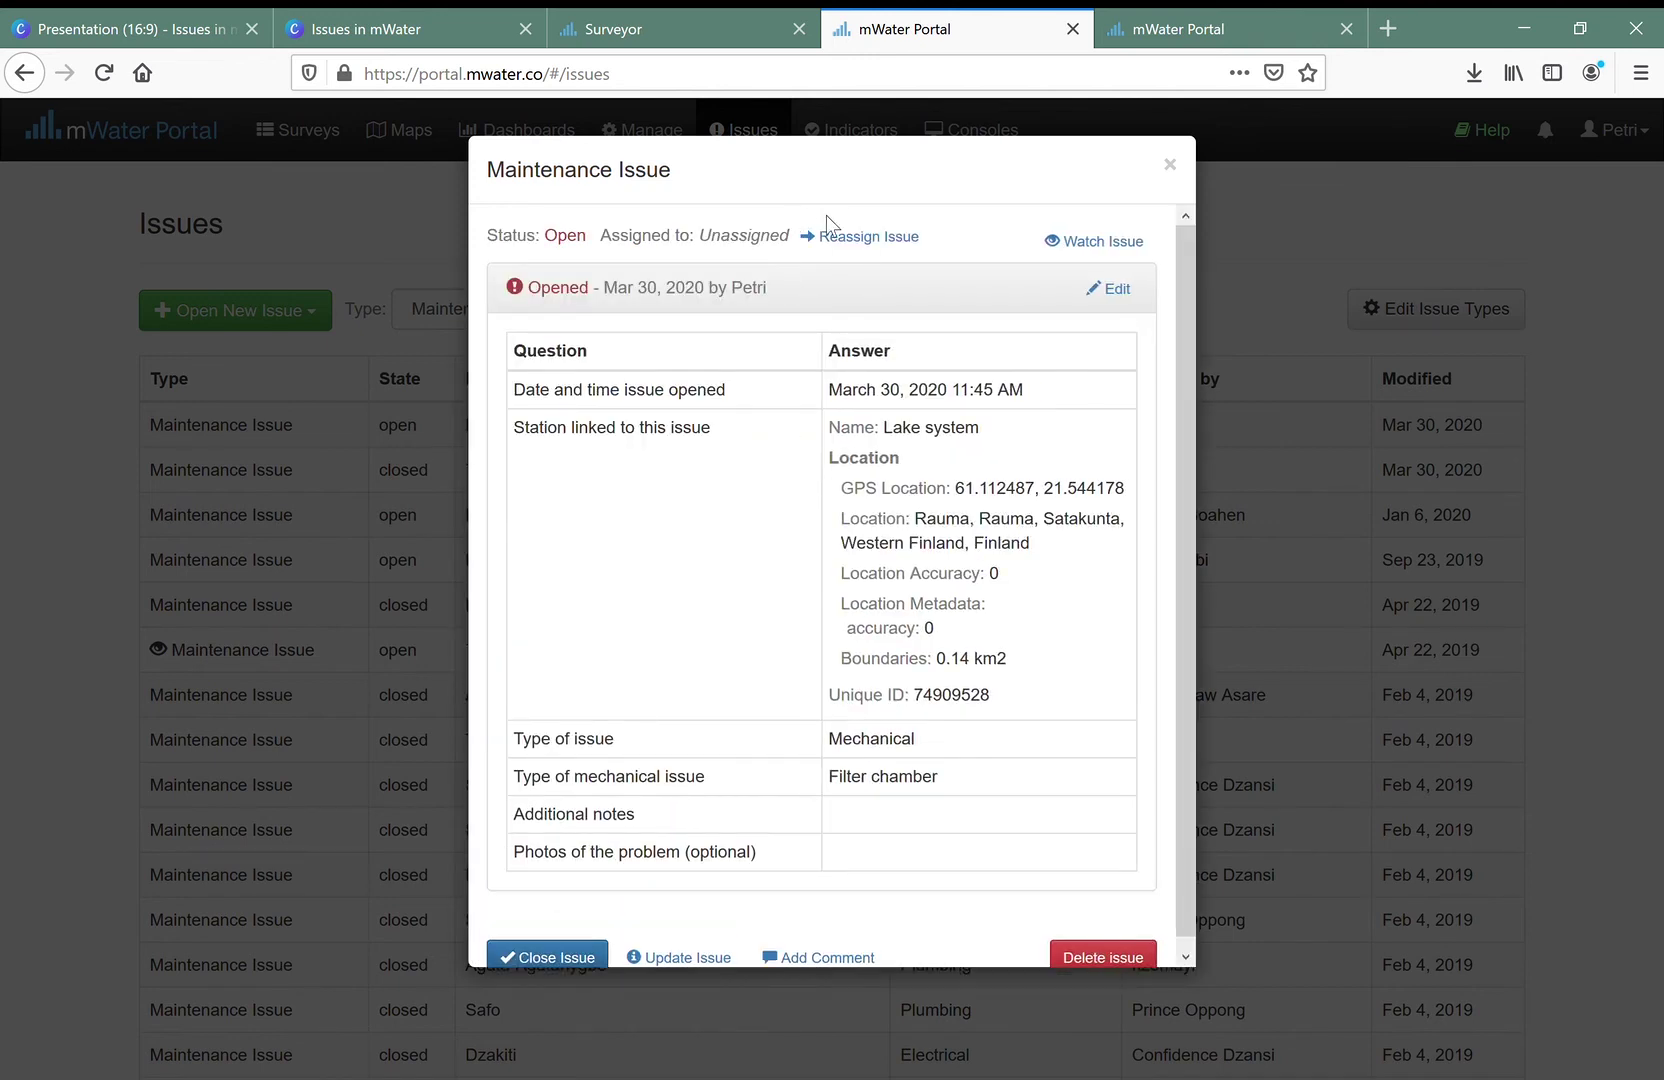
drag(695, 236, 792, 242)
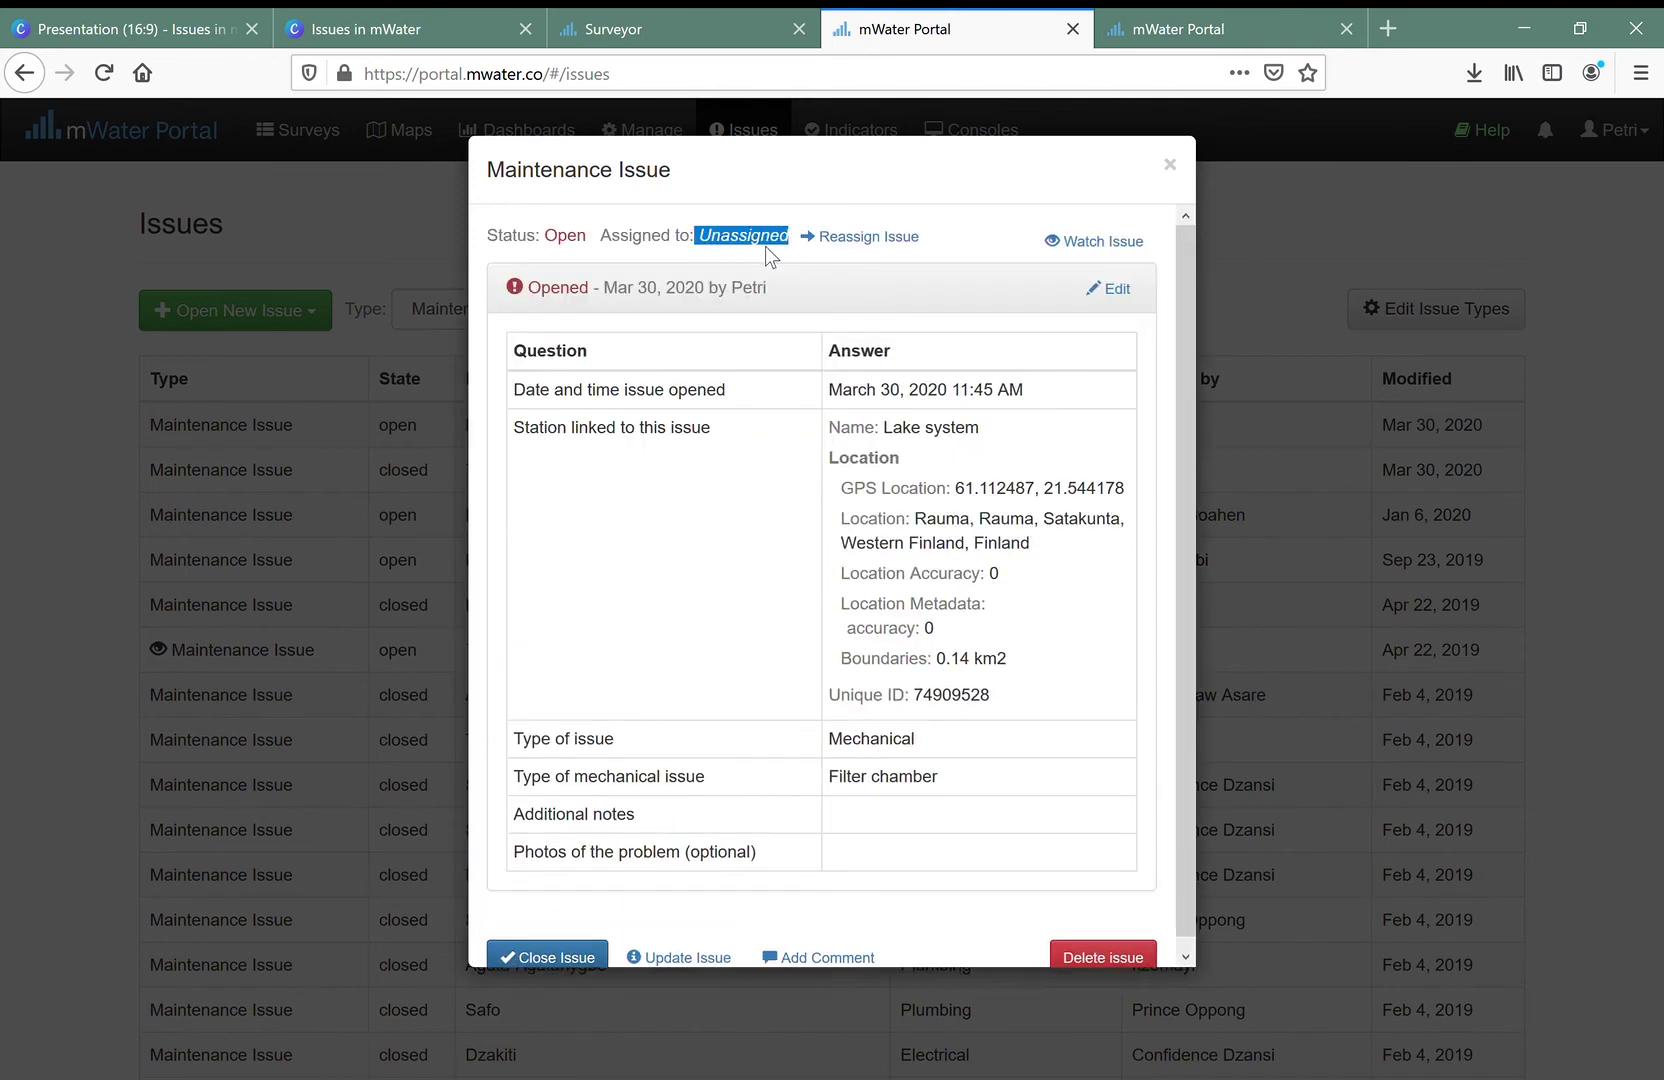
- Reassign the Lake system issue to Demonstration_PA, replacing a mistakenly chosen group
click(778, 257)
click(838, 245)
click(749, 270)
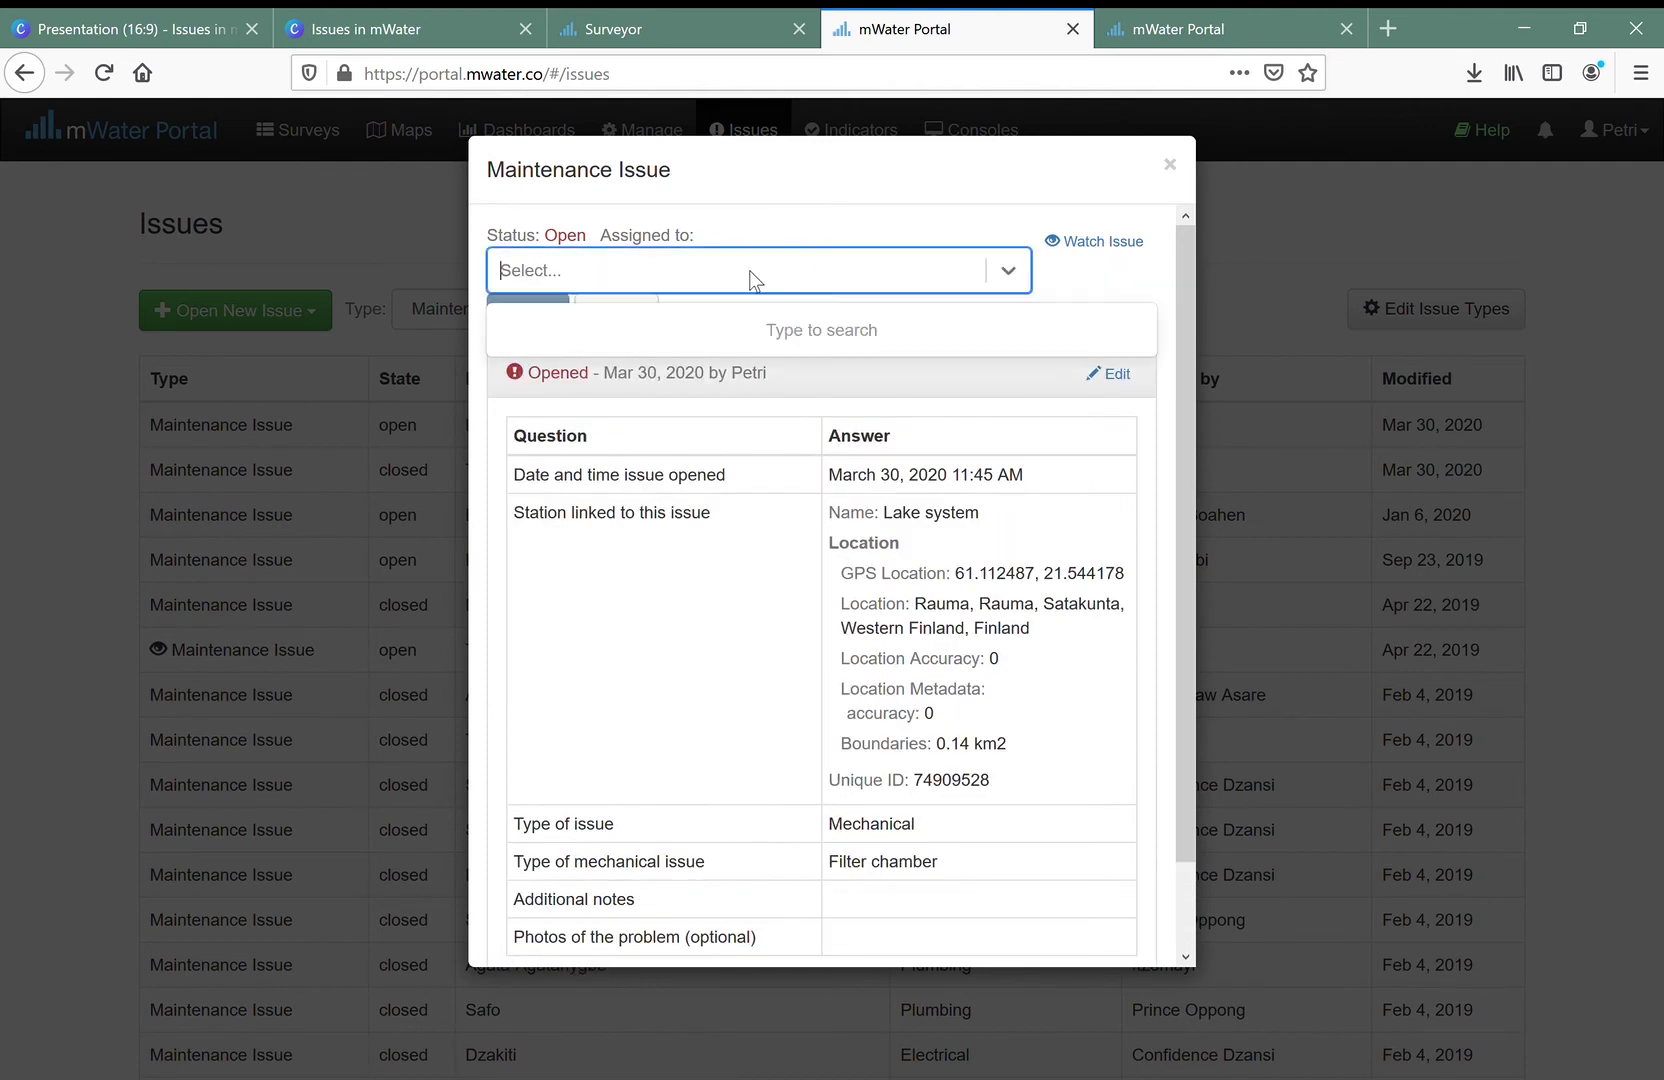
text(demonst)
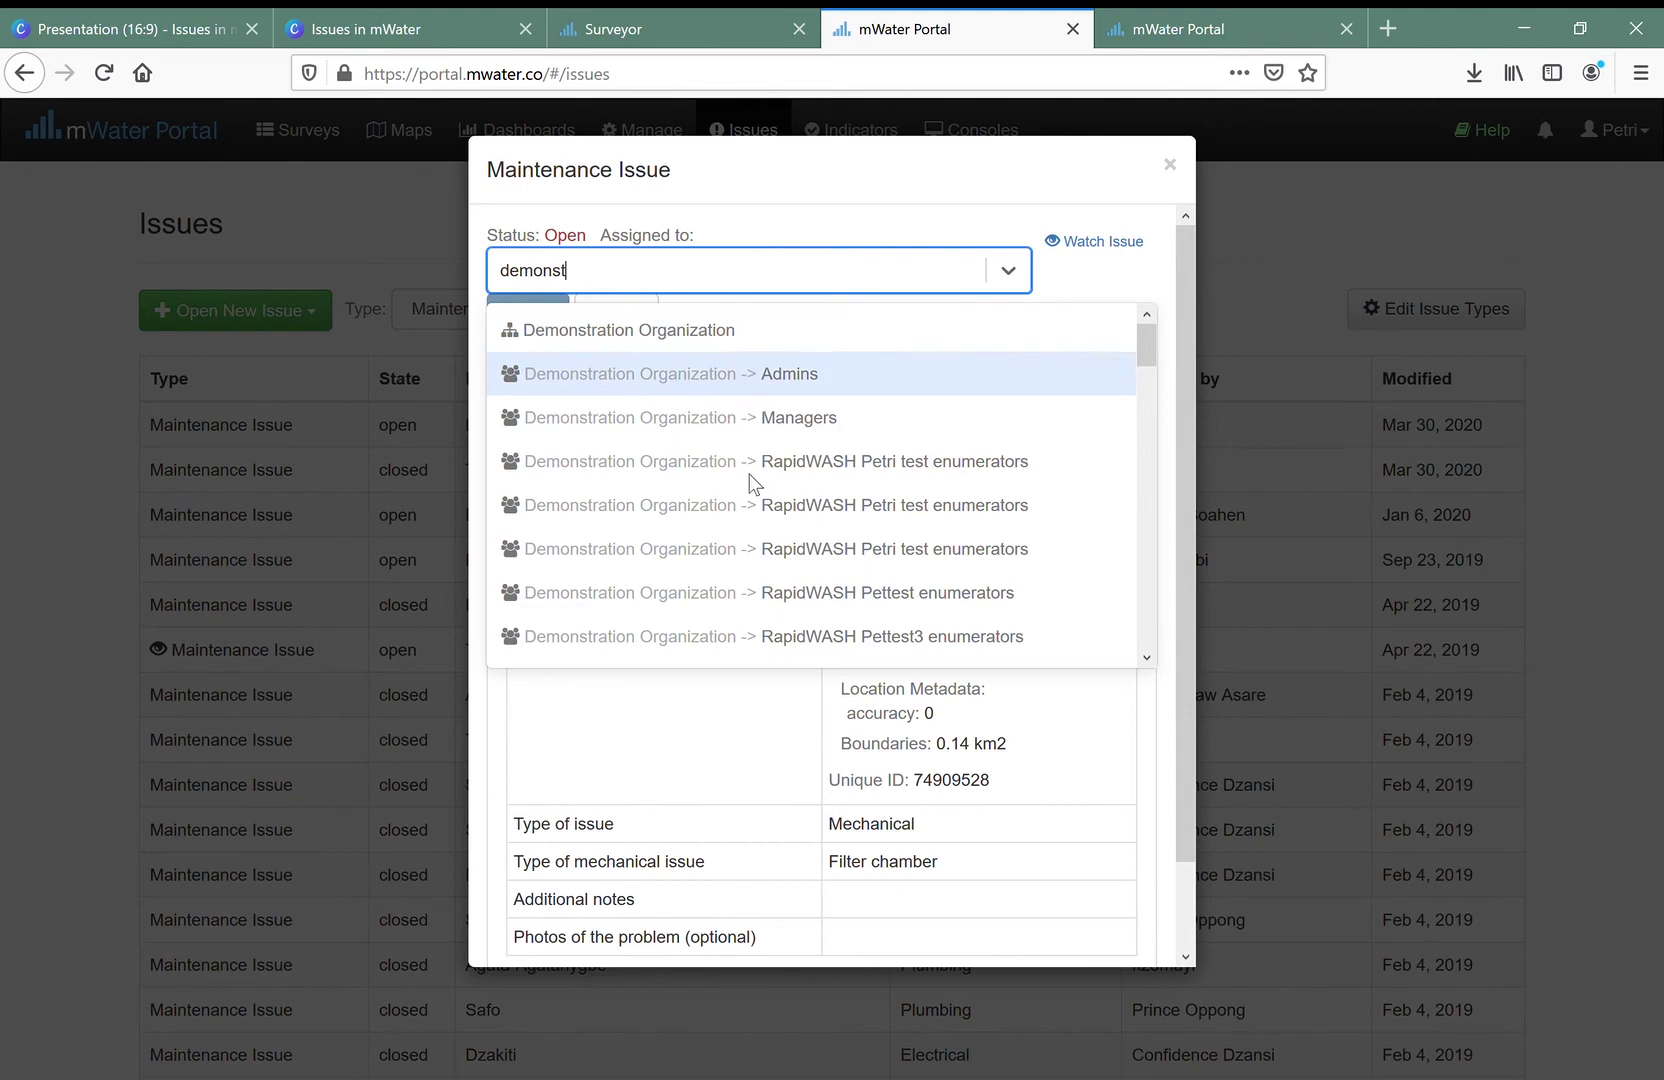
click(752, 458)
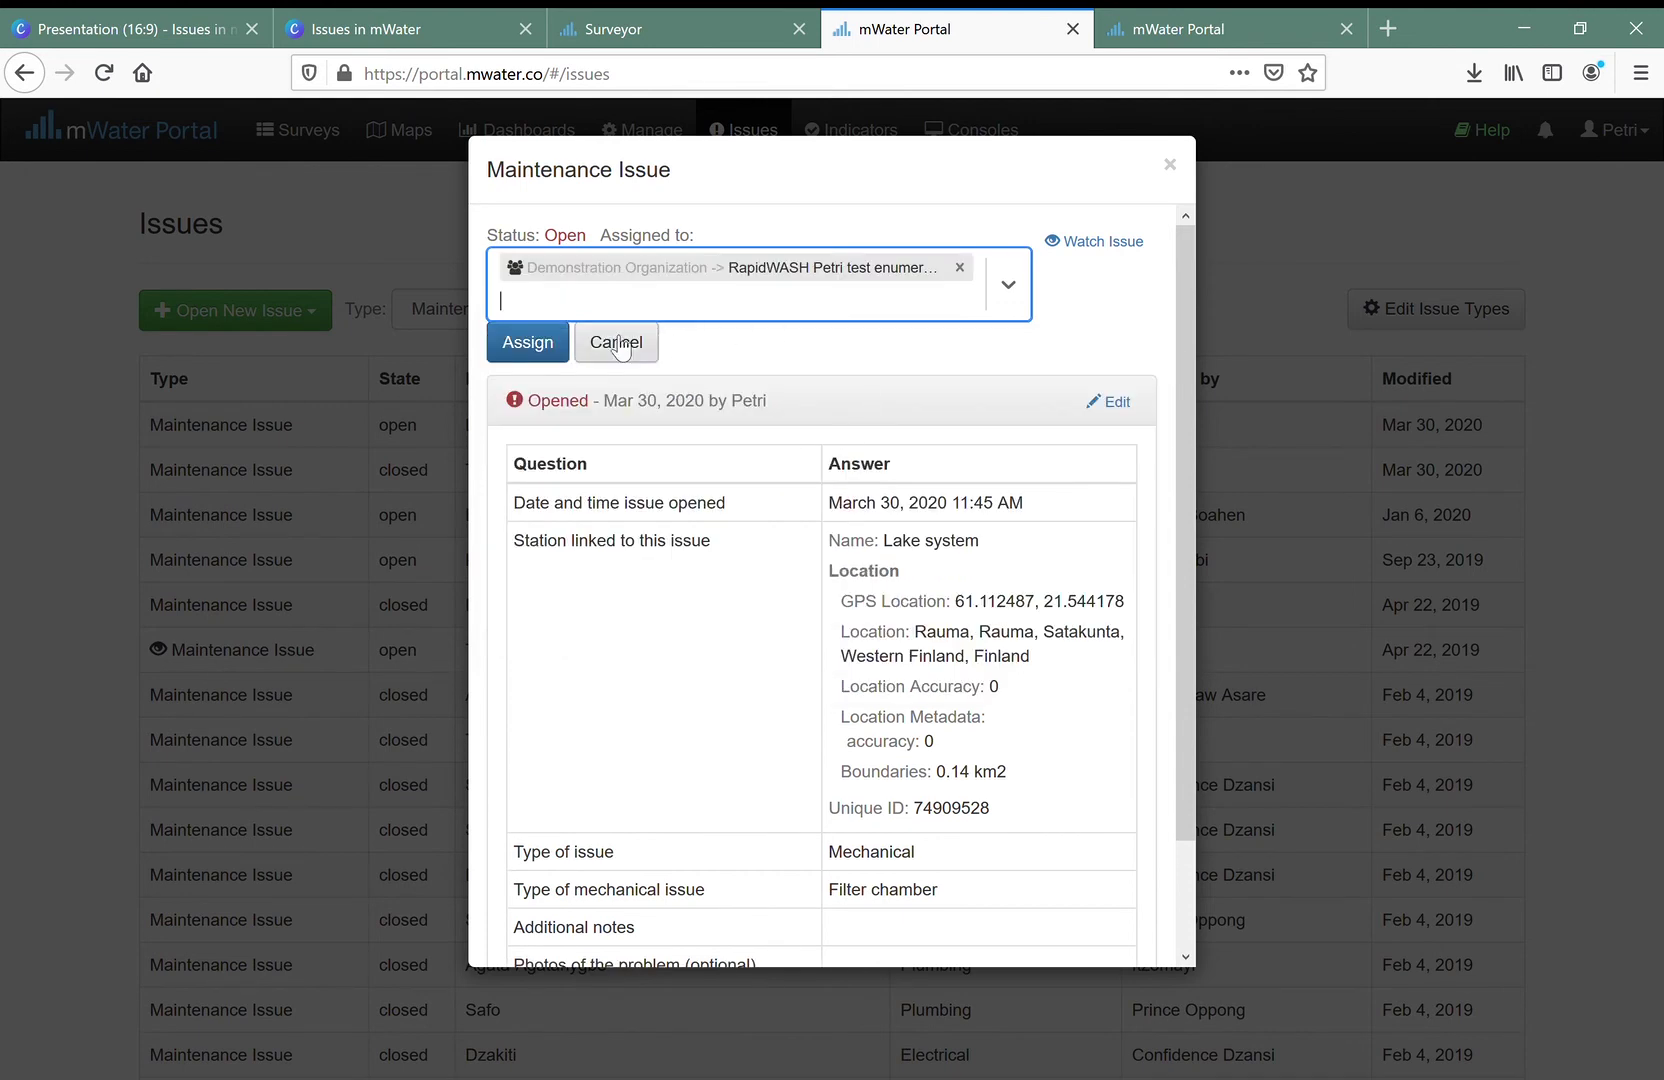
click(958, 268)
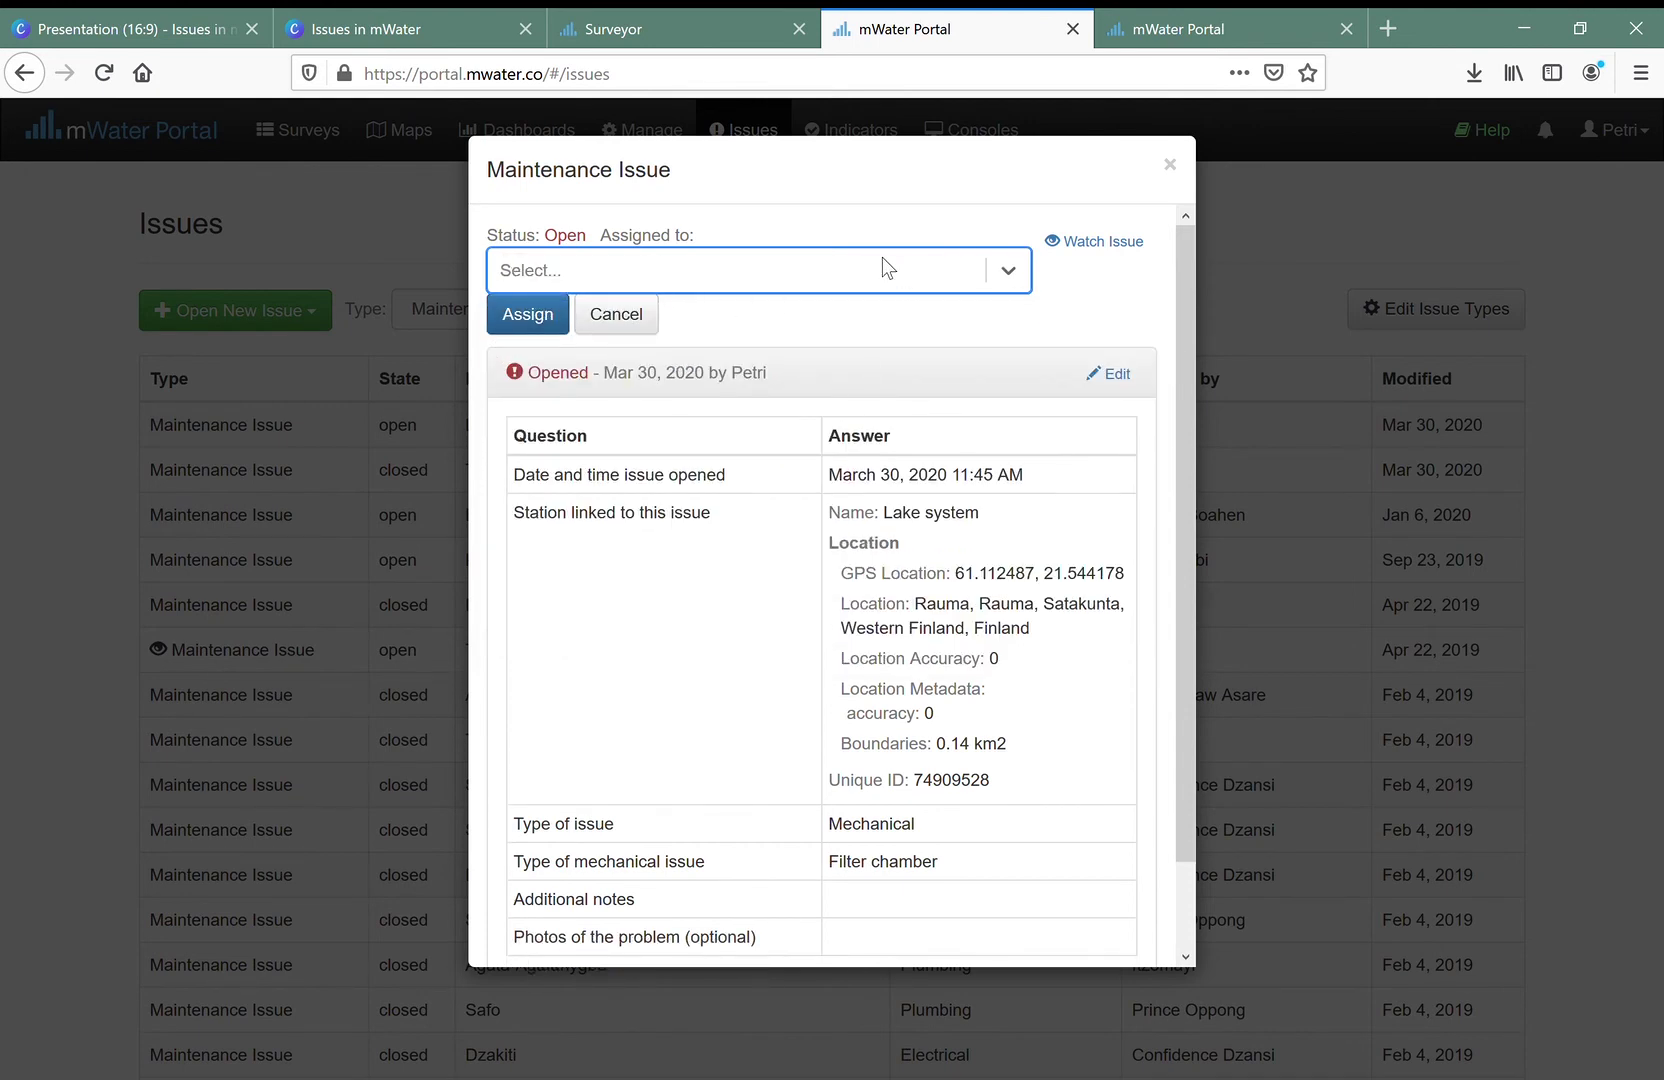
text(petri autio)
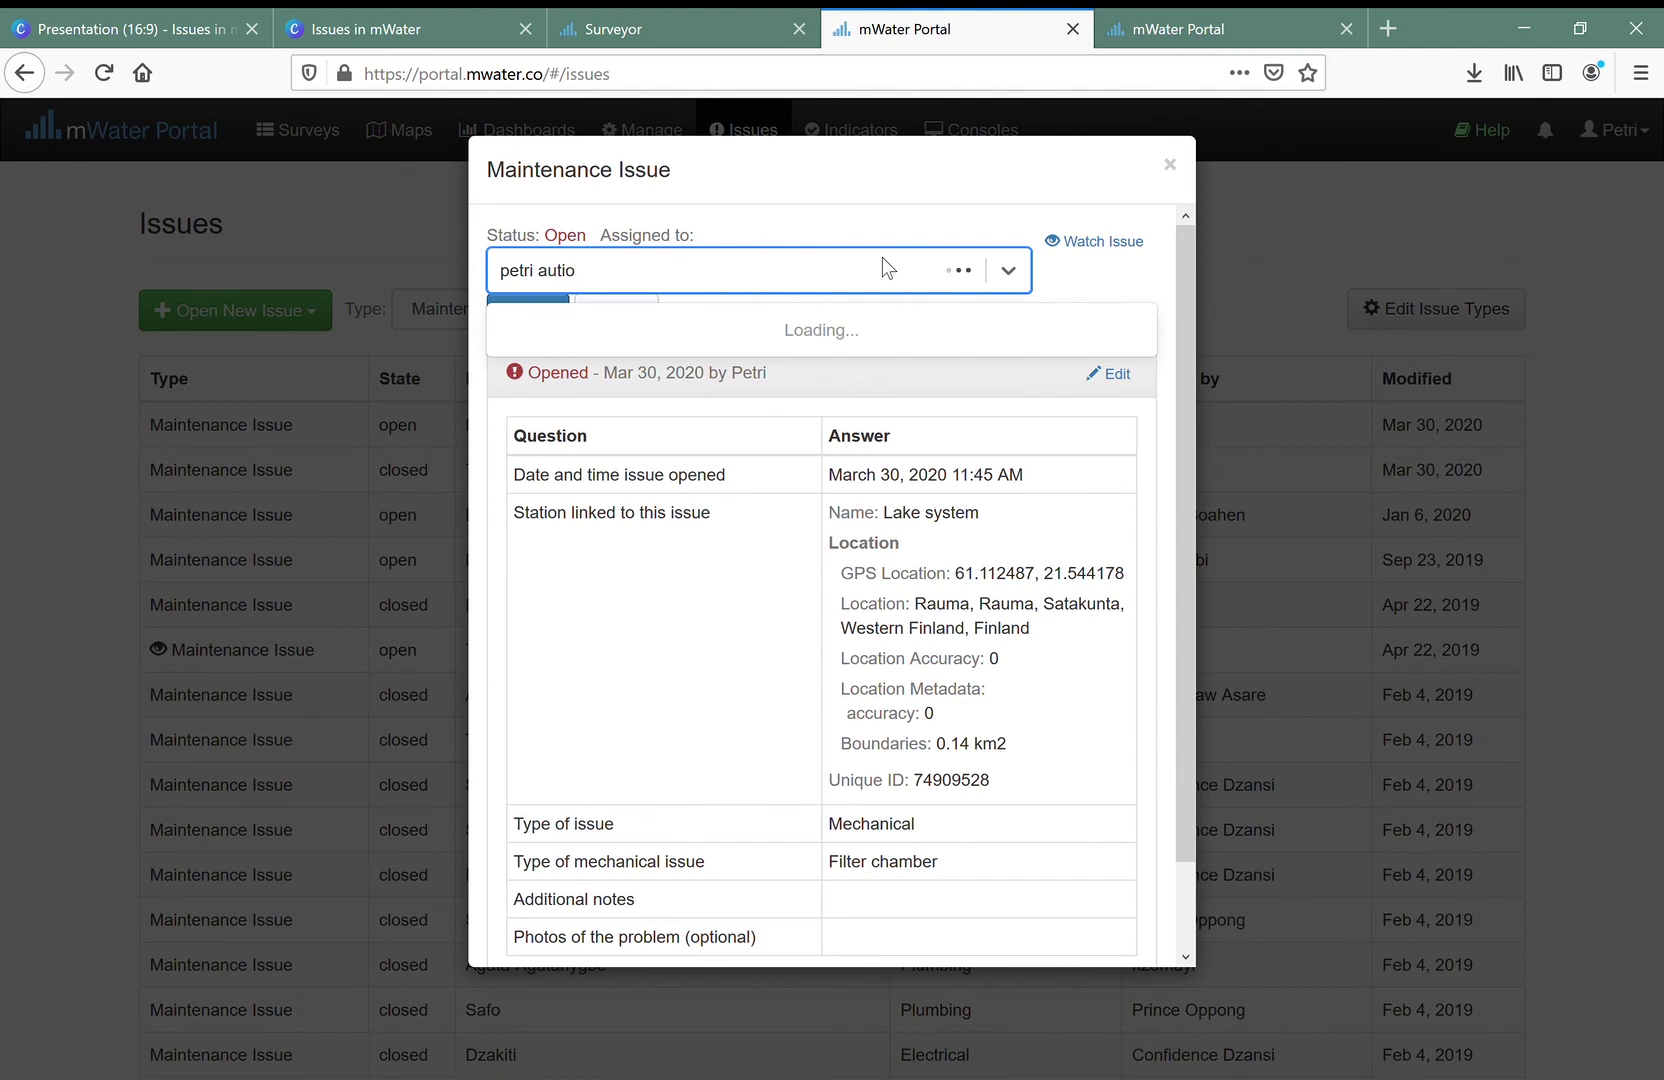
click(754, 328)
click(545, 316)
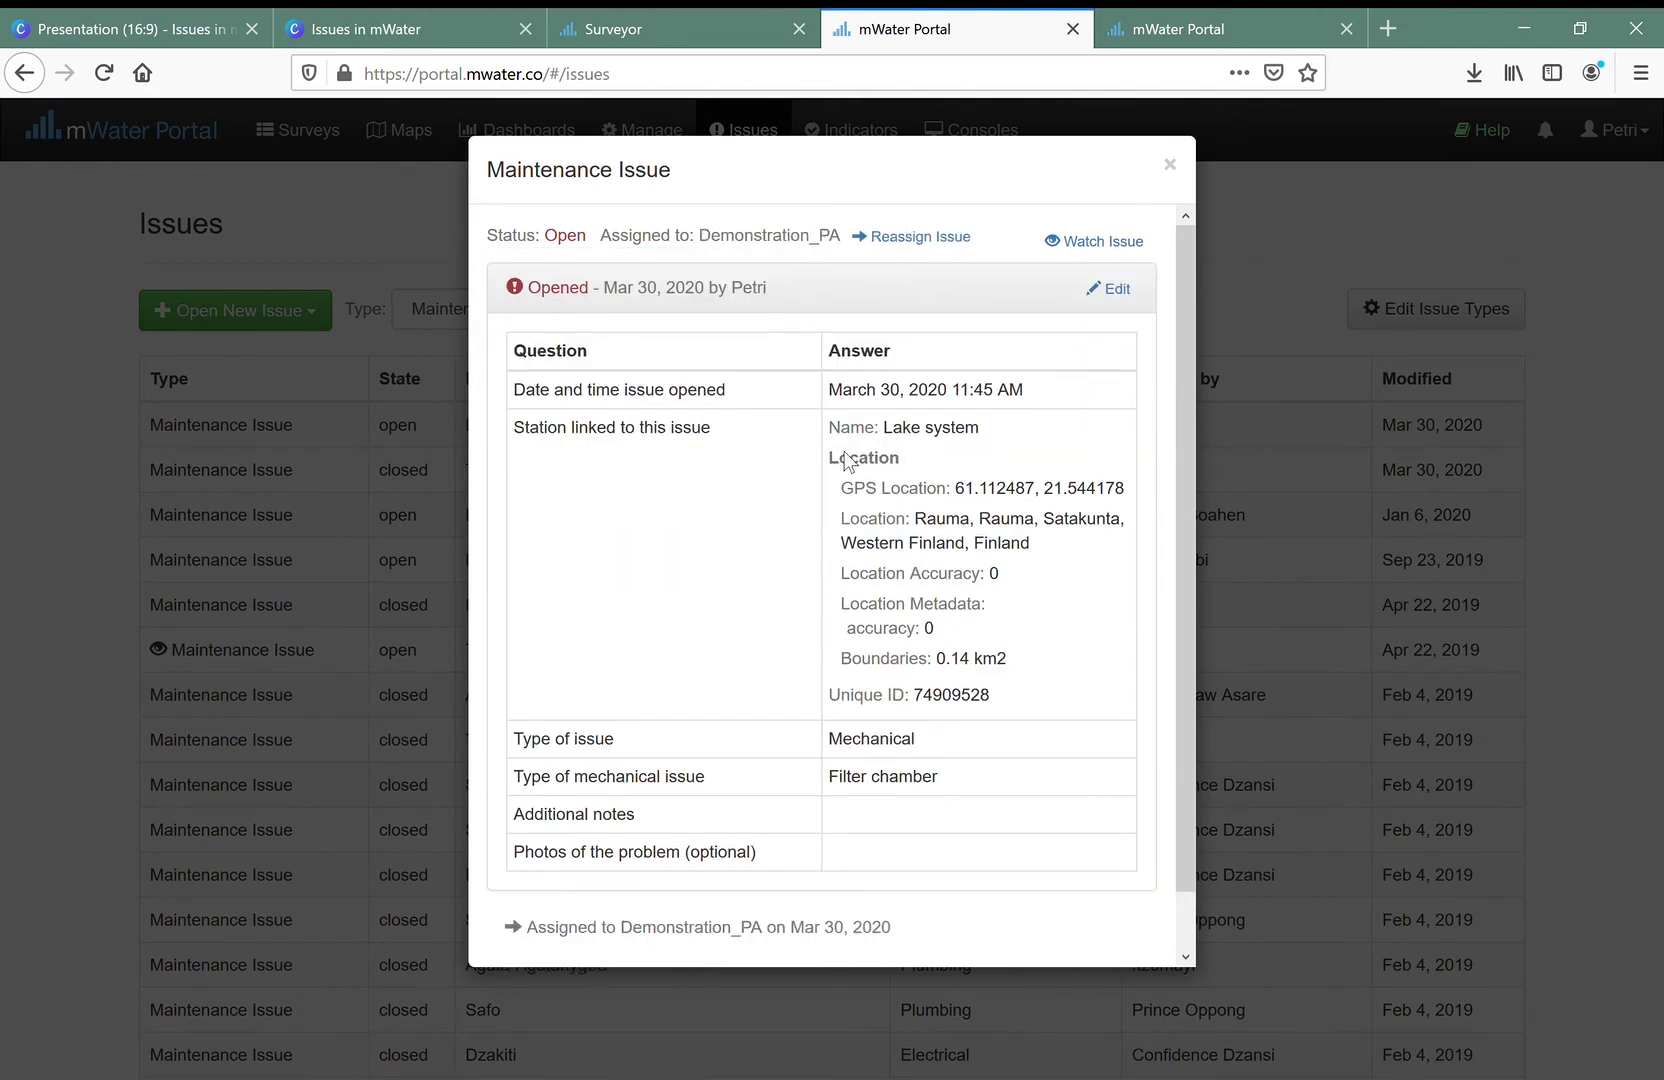
scroll(845, 462, down, 1)
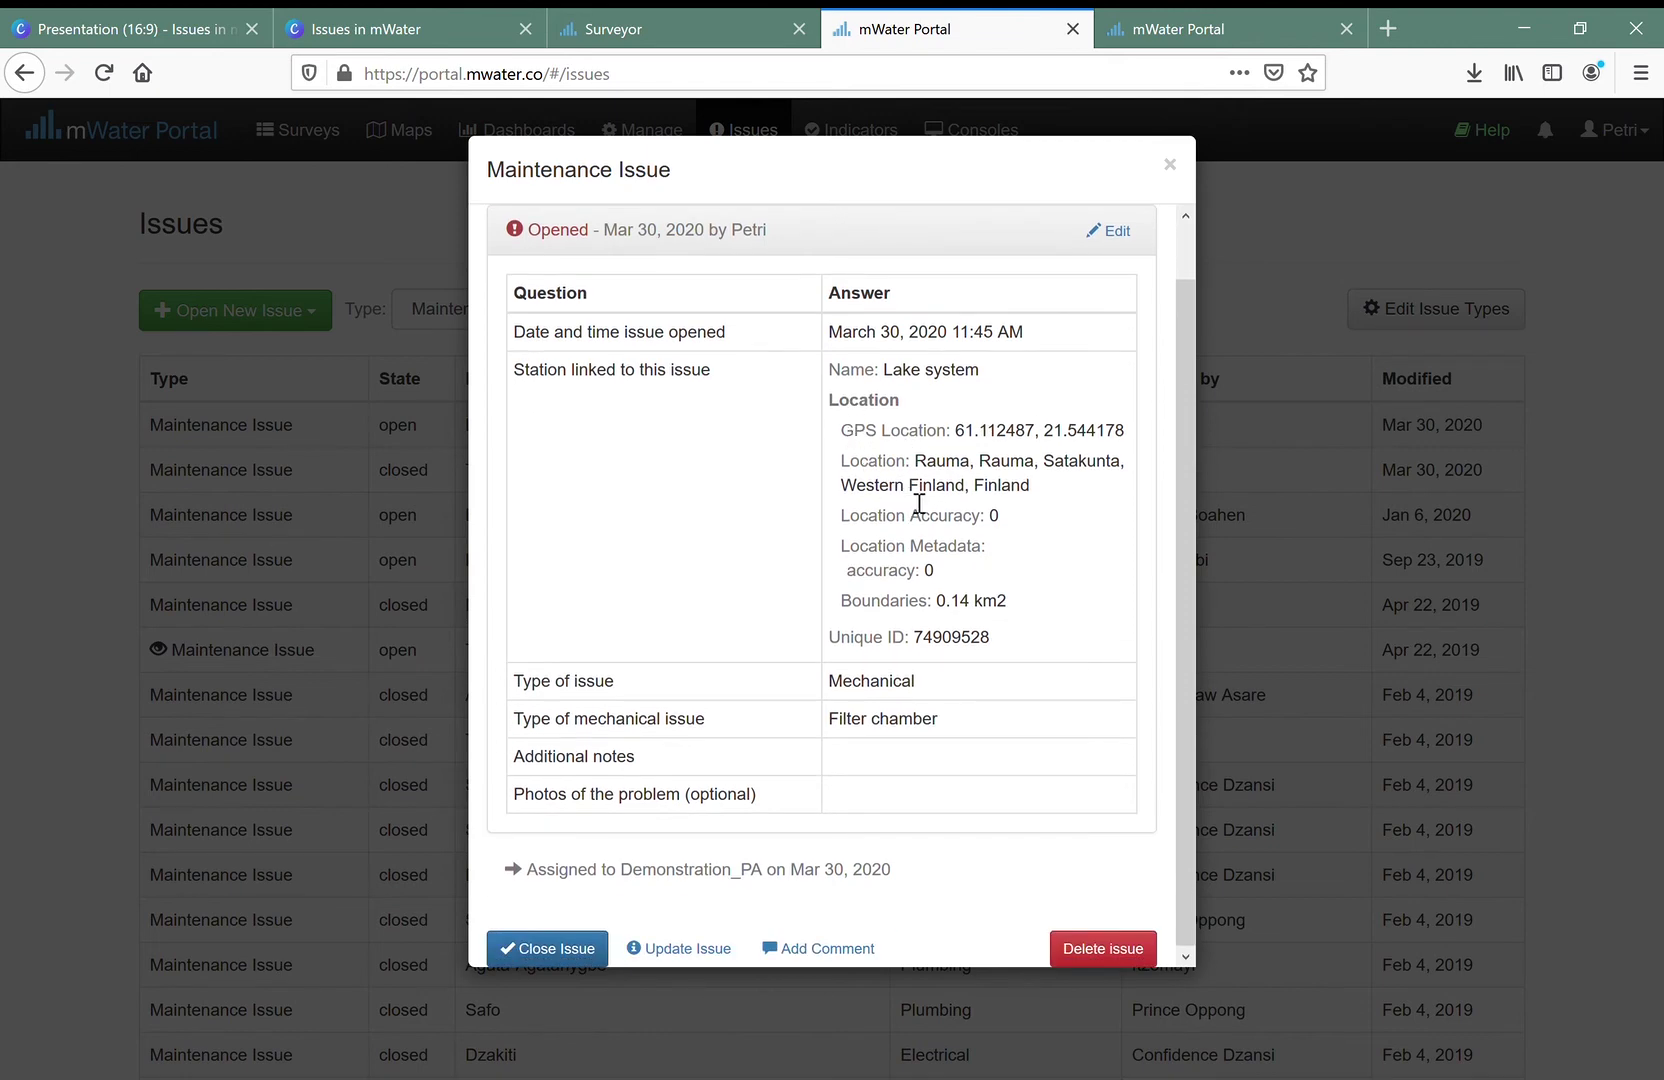
click(684, 947)
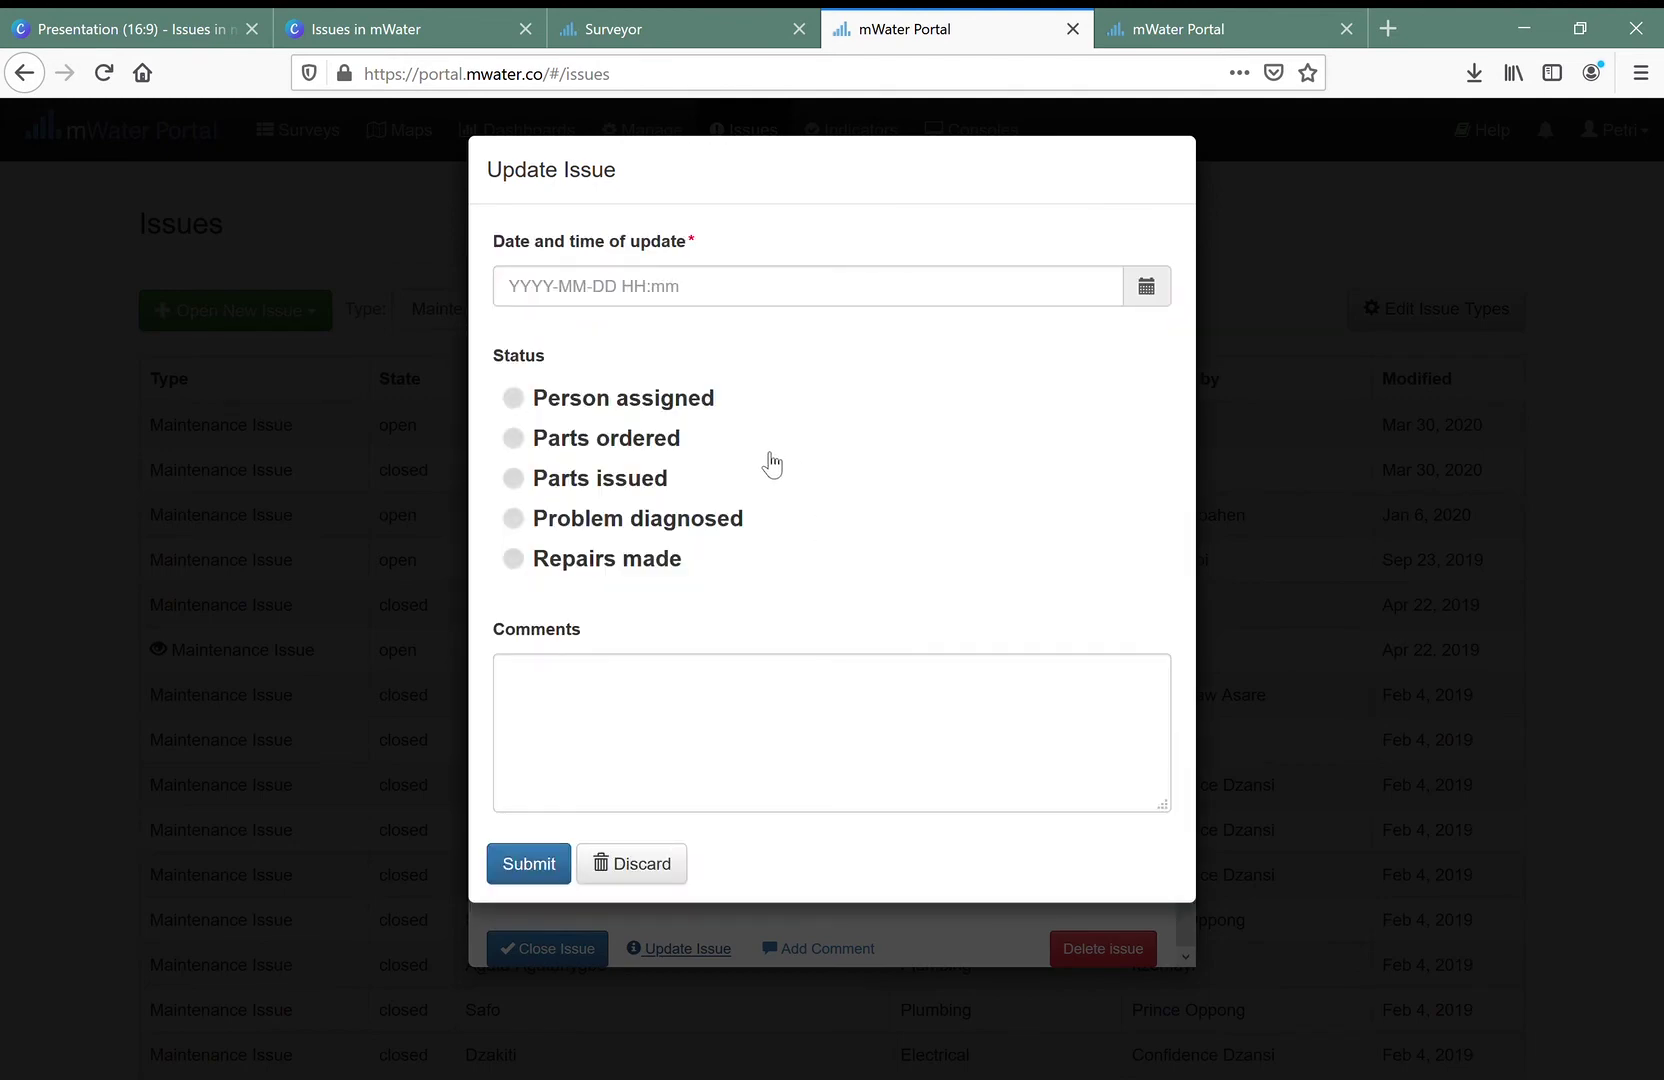
click(1150, 292)
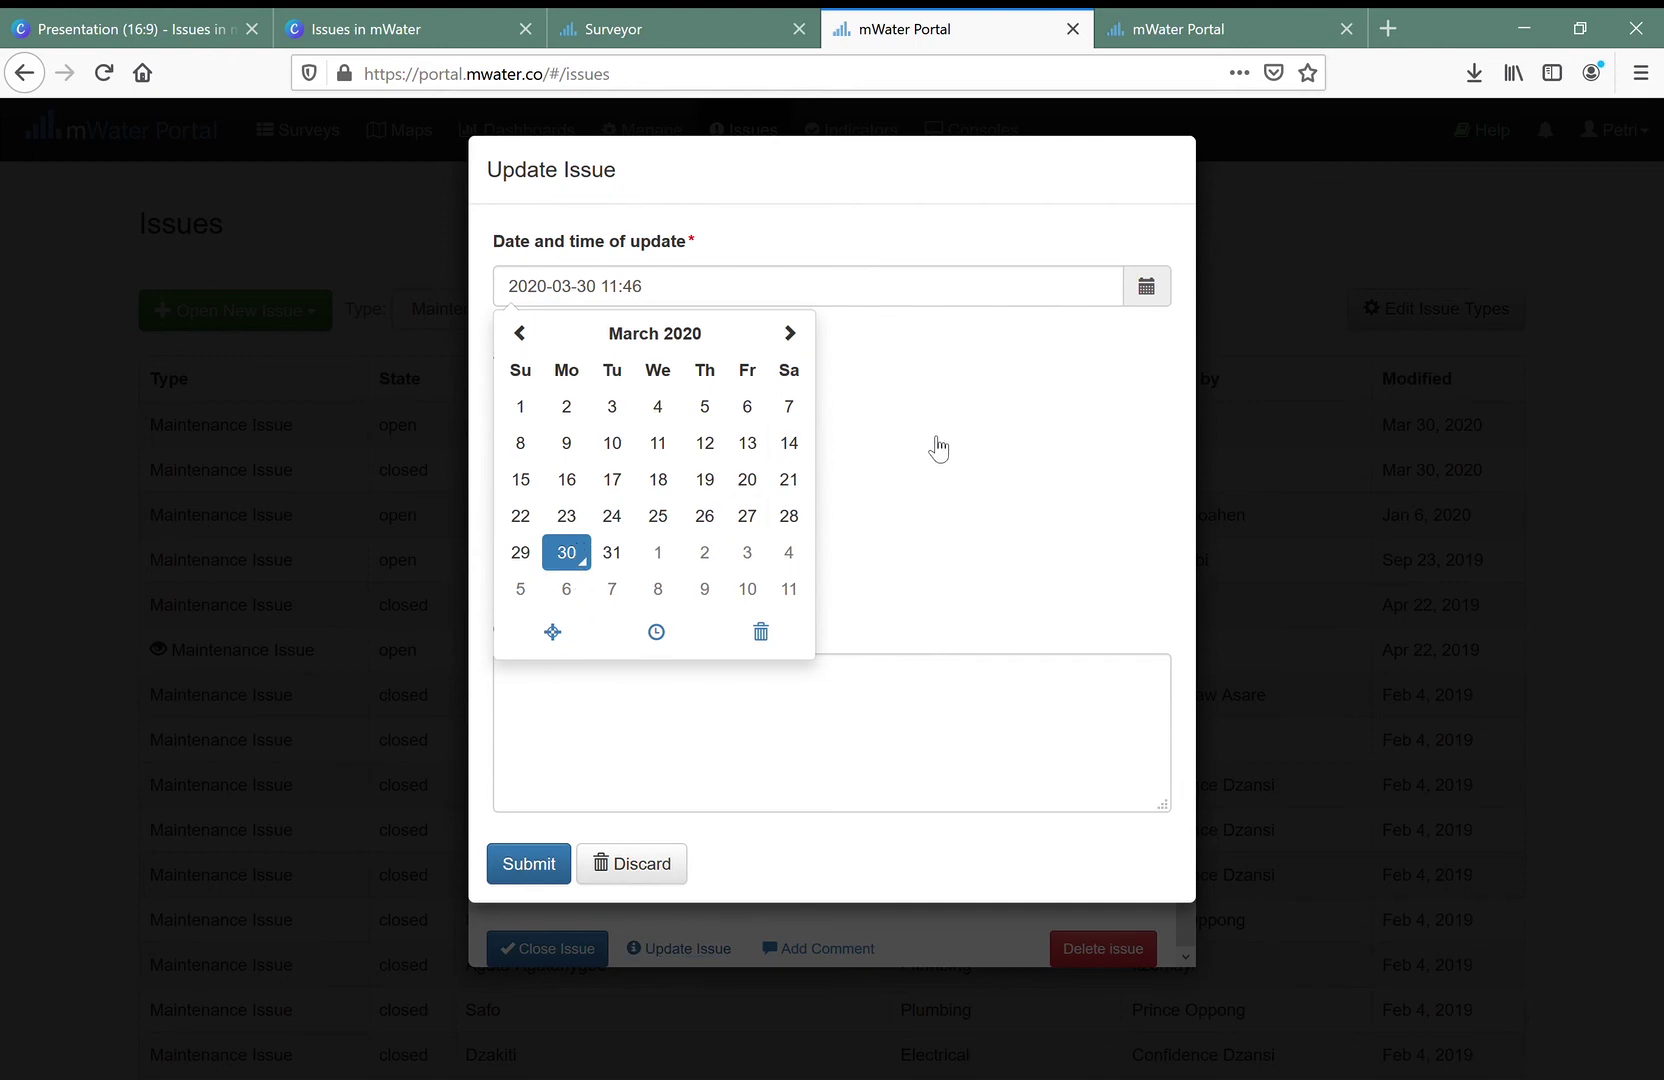
click(1136, 299)
- Set the update's status to Parts ordered and submit it
click(627, 405)
click(610, 445)
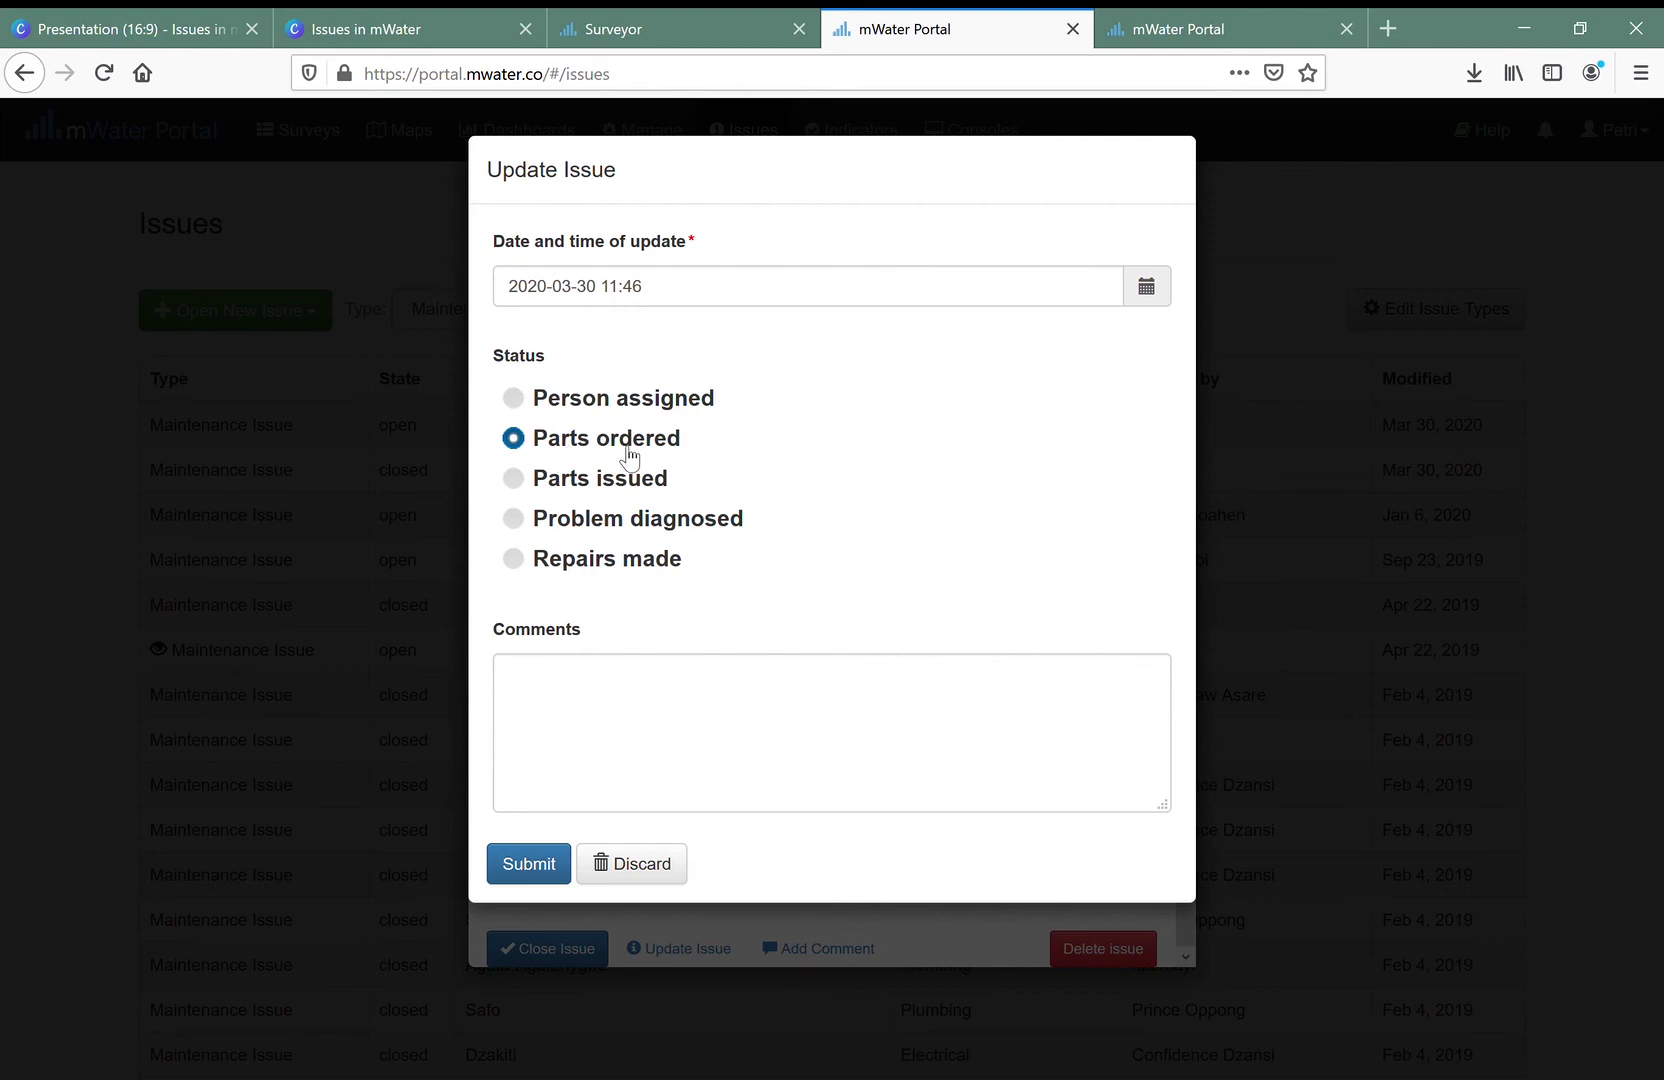
click(625, 398)
click(615, 522)
click(620, 562)
click(600, 440)
click(556, 865)
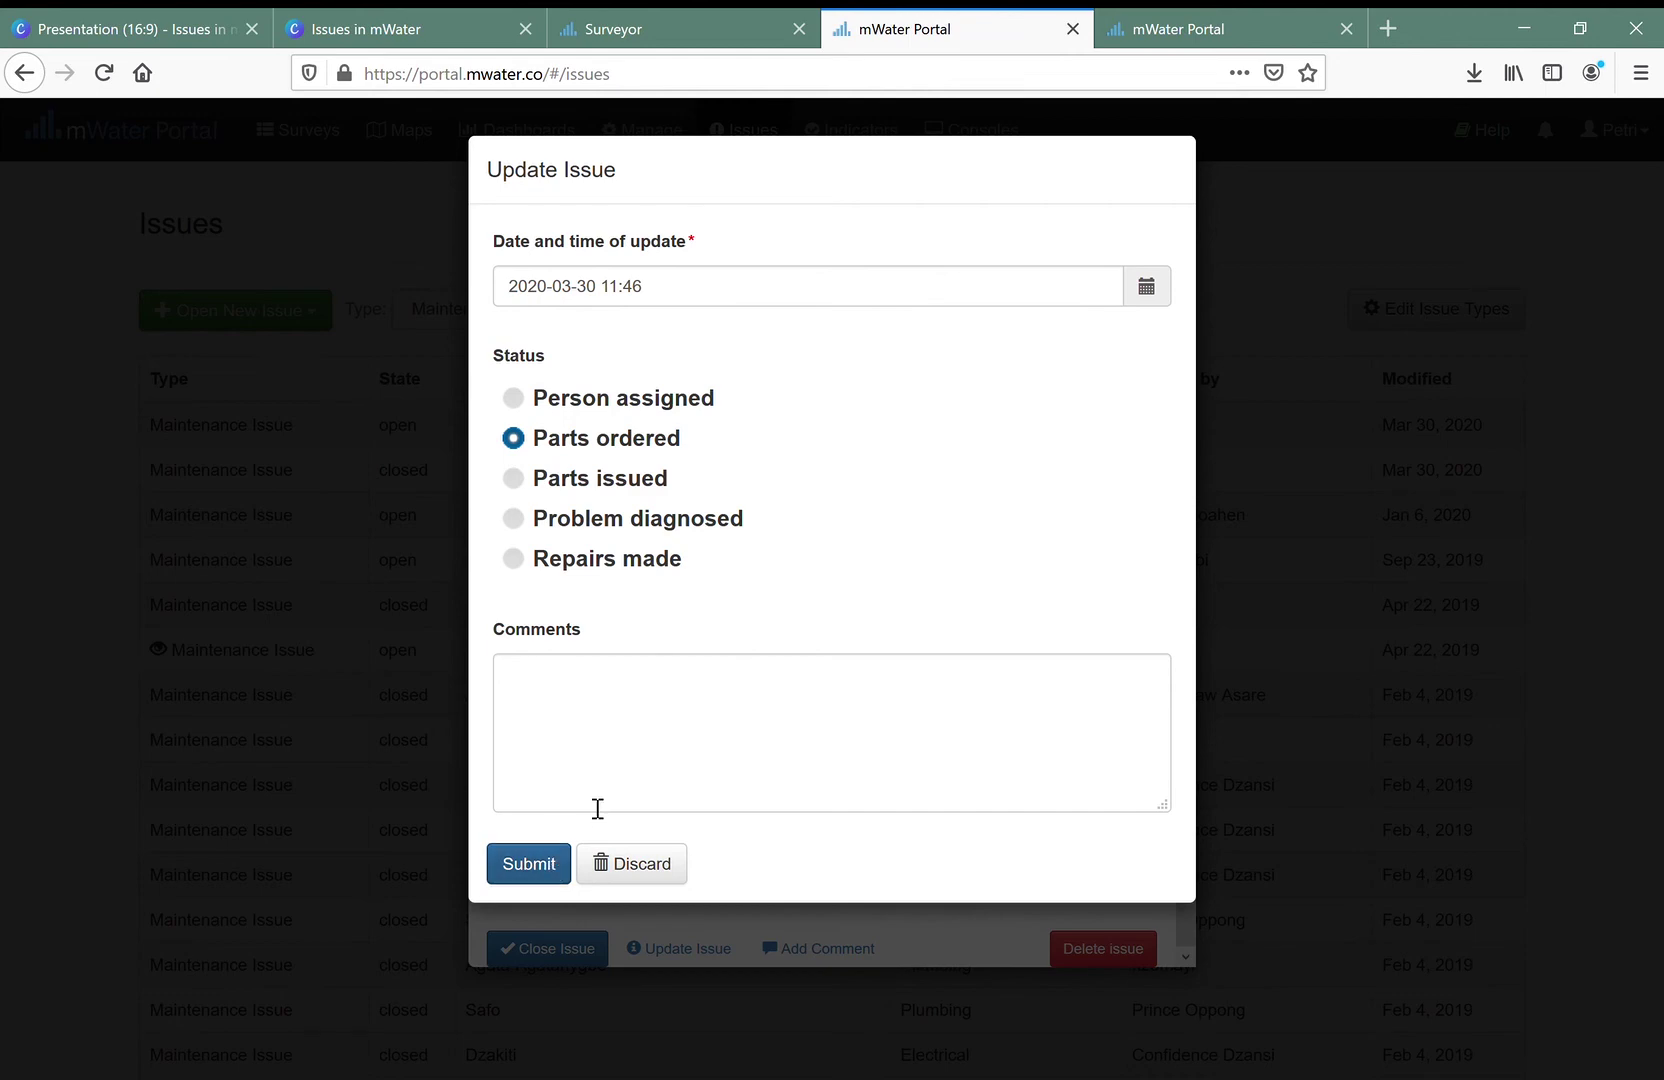
scroll(630, 841, down, 3)
scroll(776, 435, up, 2)
scroll(809, 334, down, 2)
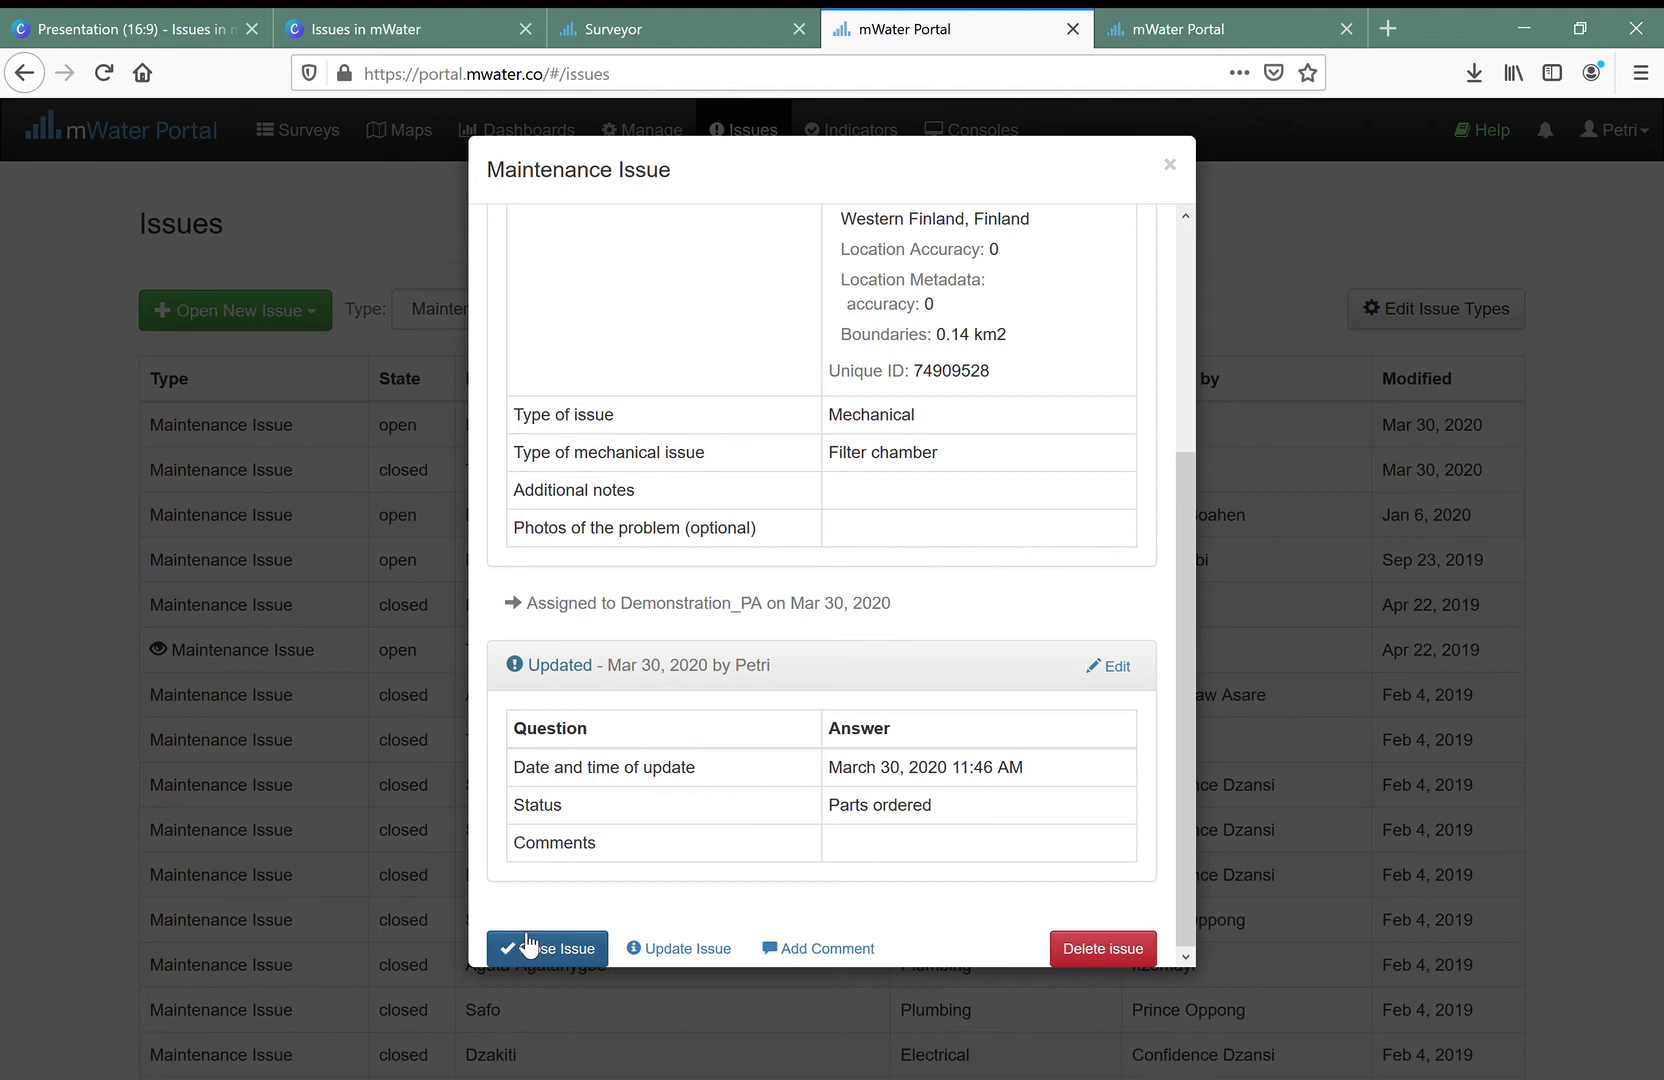
- Close the Lake system issue details and switch to the Maintenance Issue Dashboard
scroll(869, 605, up, 4)
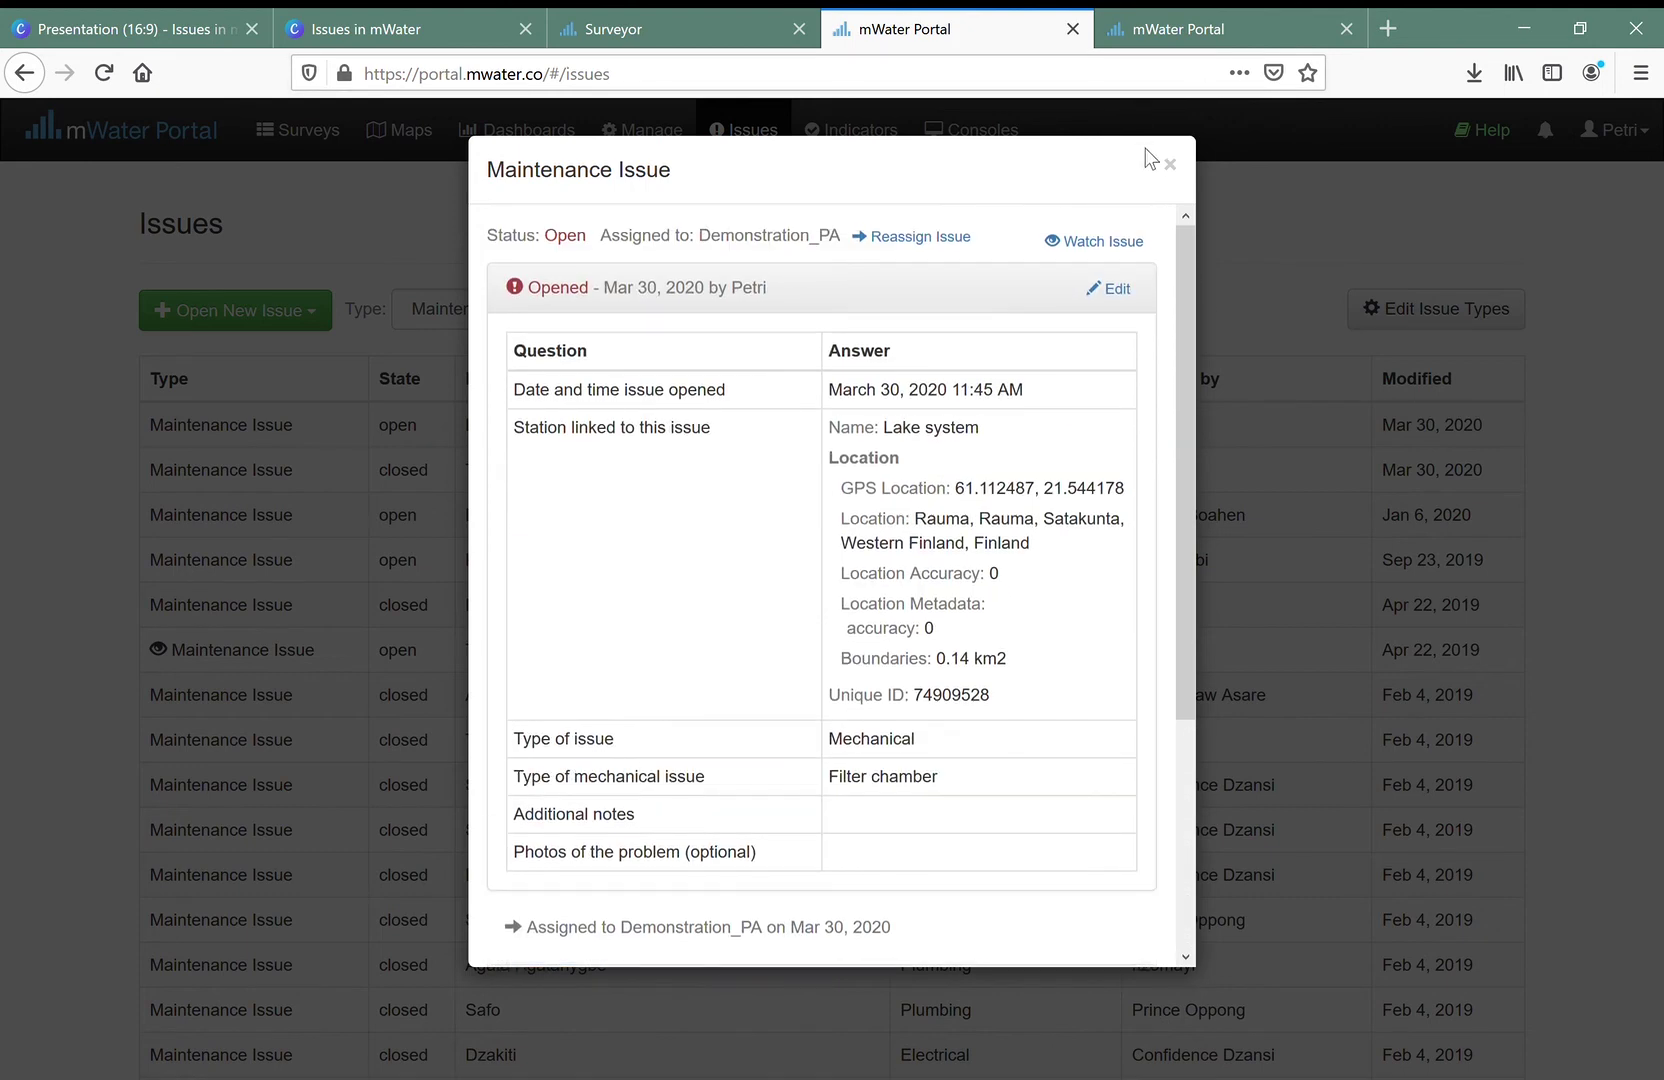
click(1170, 164)
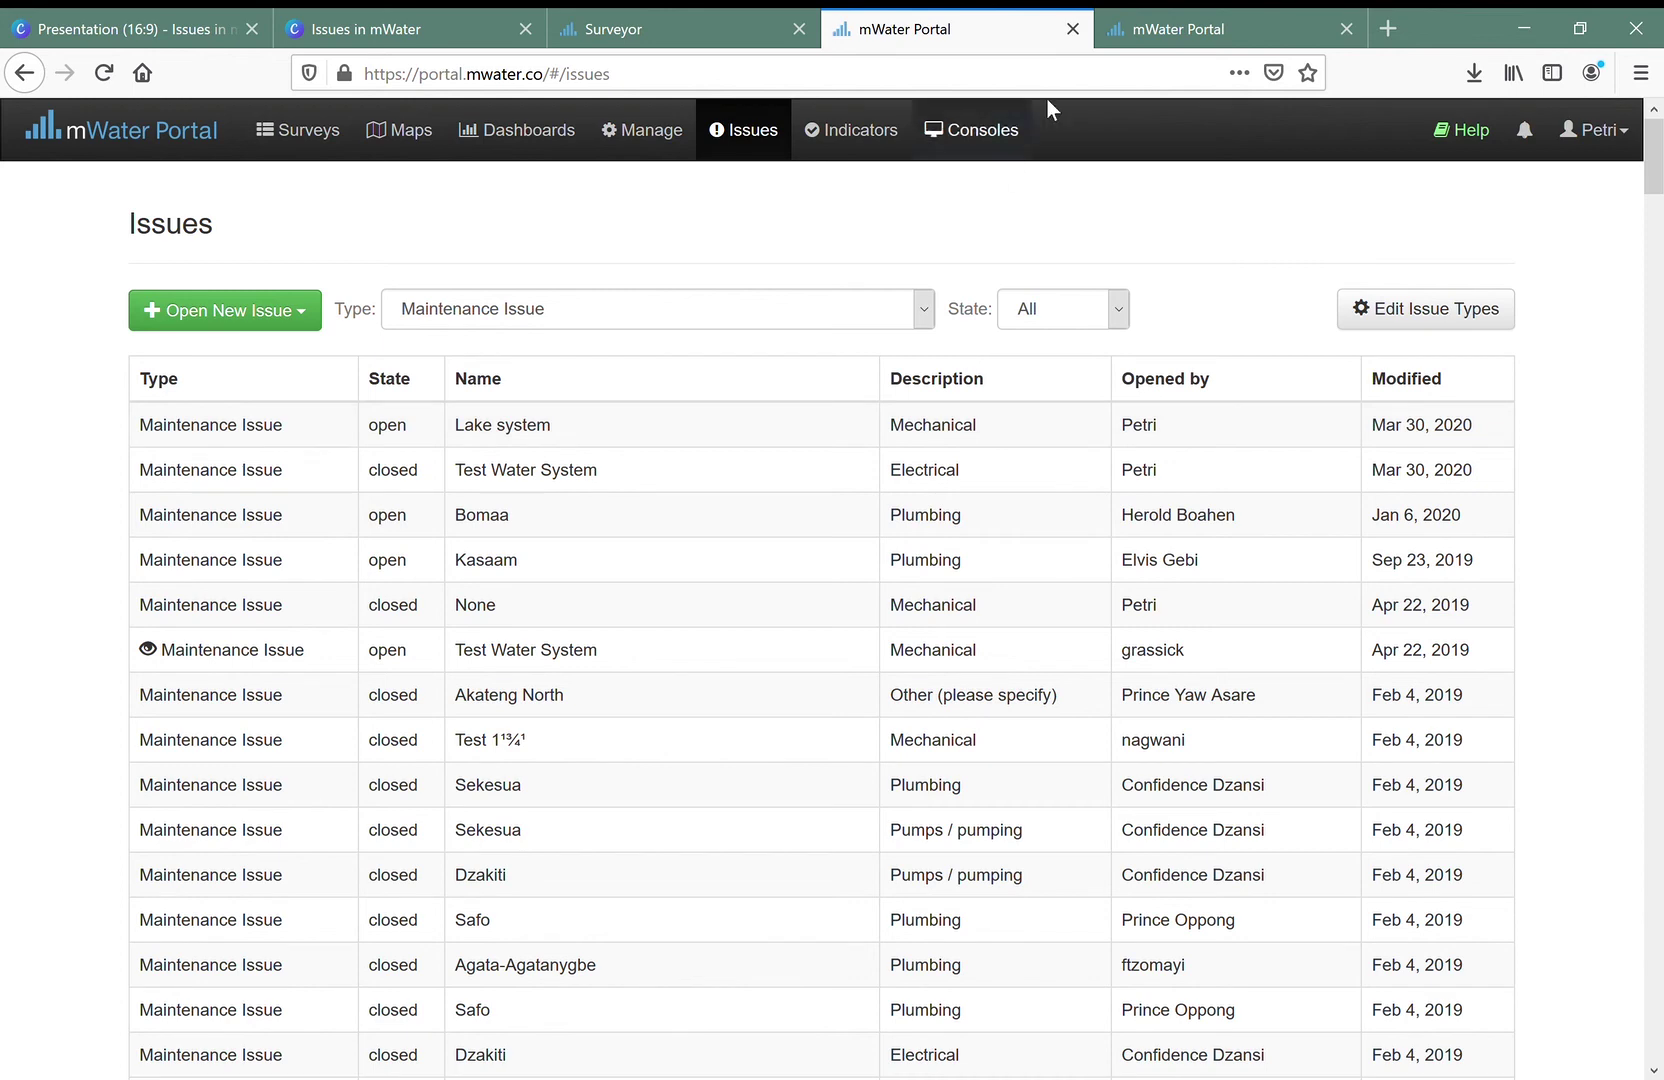
click(1146, 32)
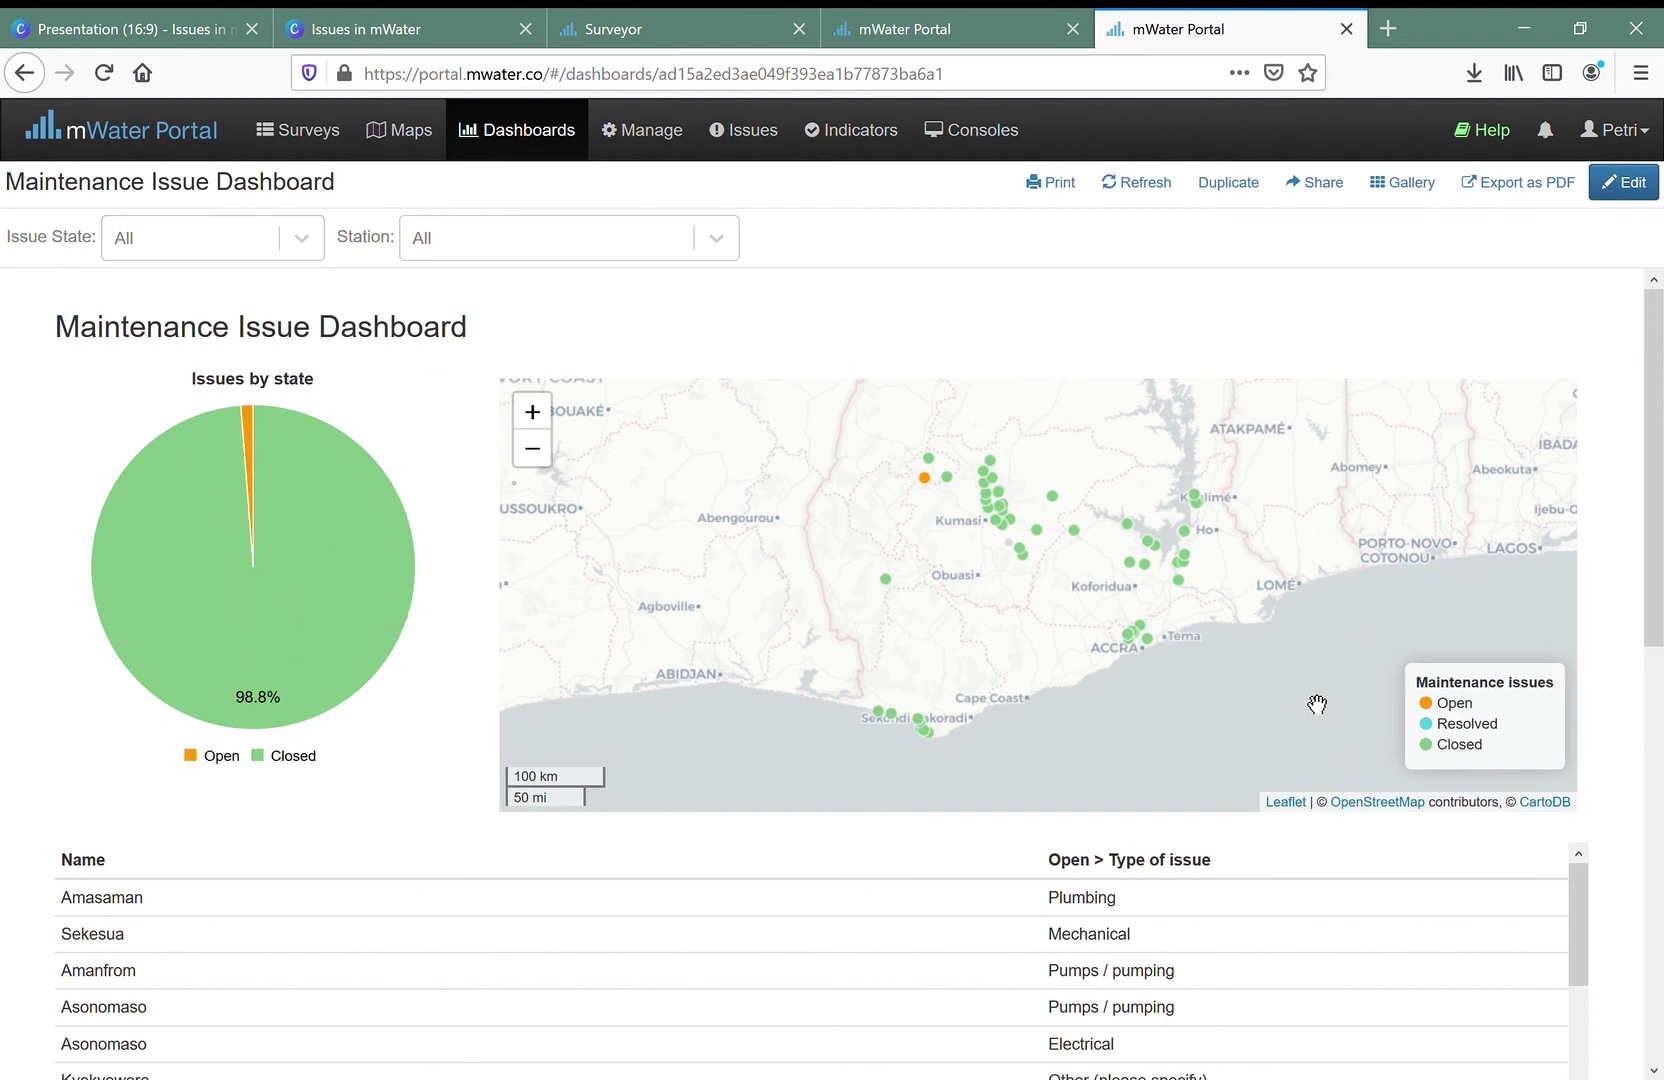
- Scroll the Maintenance Issue Dashboard to review its state chart, map and issue table
scroll(1011, 936, down, 3)
scroll(979, 887, up, 3)
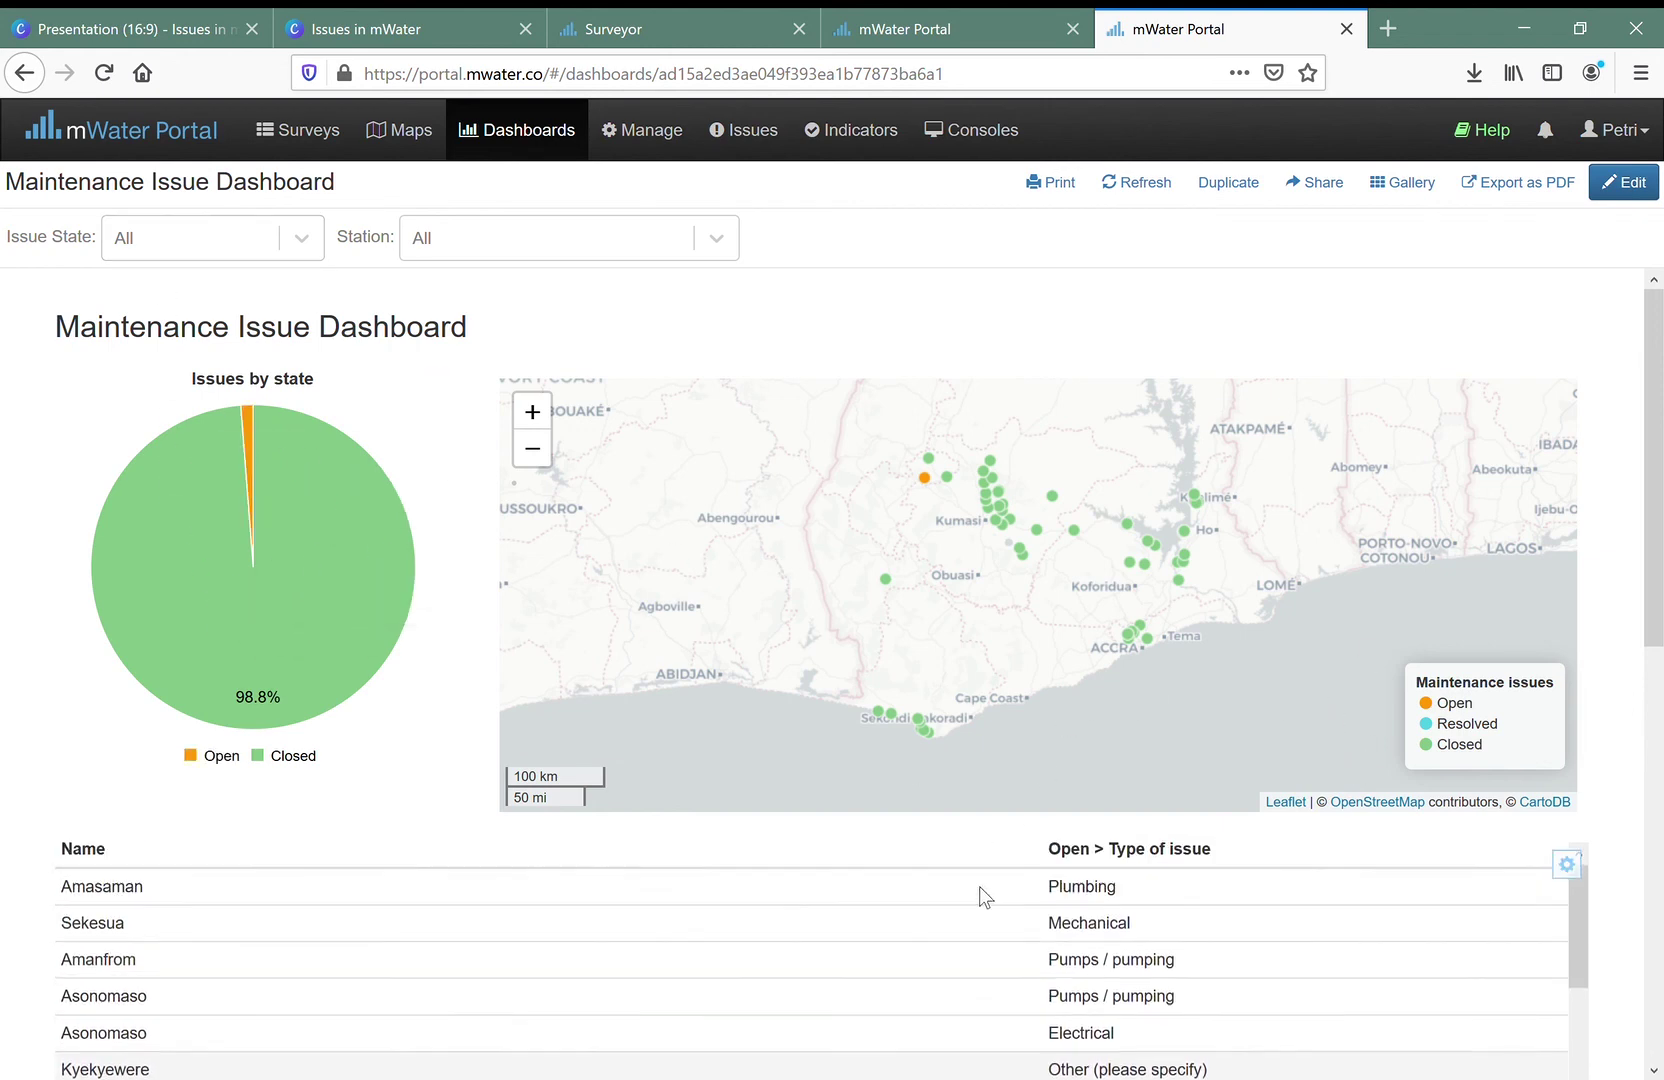
click(957, 913)
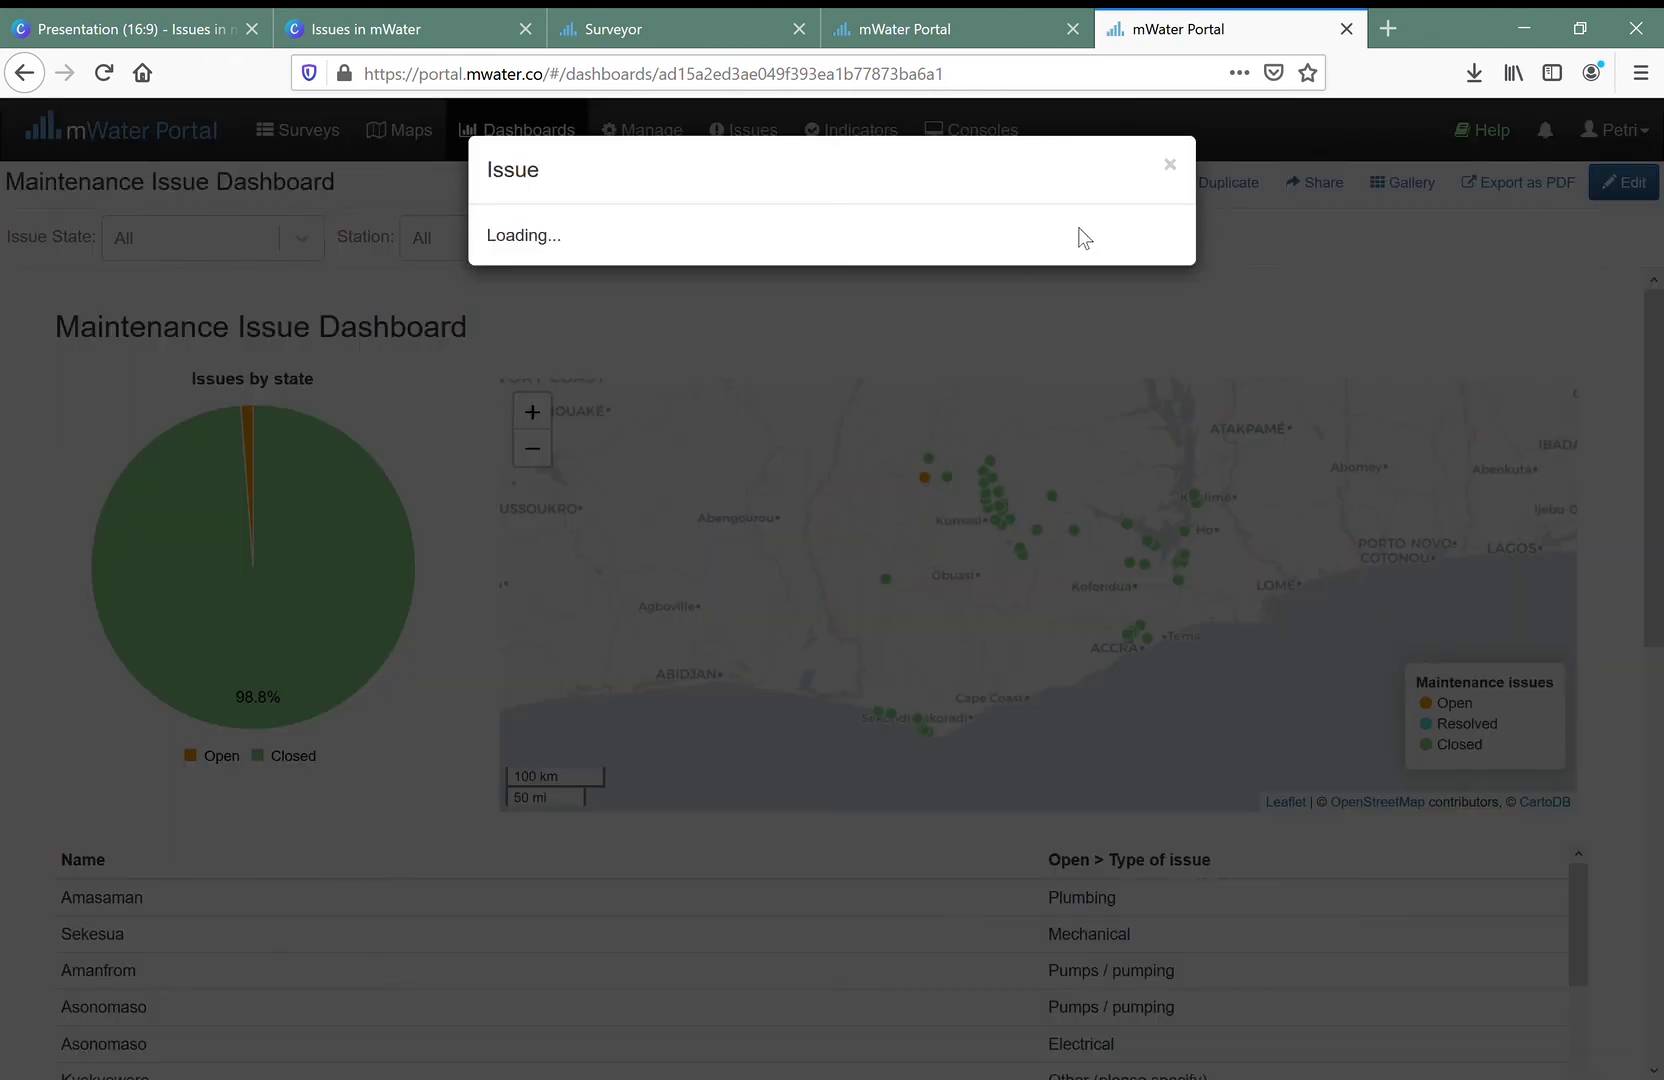
scroll(1016, 443, down, 10)
scroll(980, 475, up, 10)
drag(1215, 258, 1199, 921)
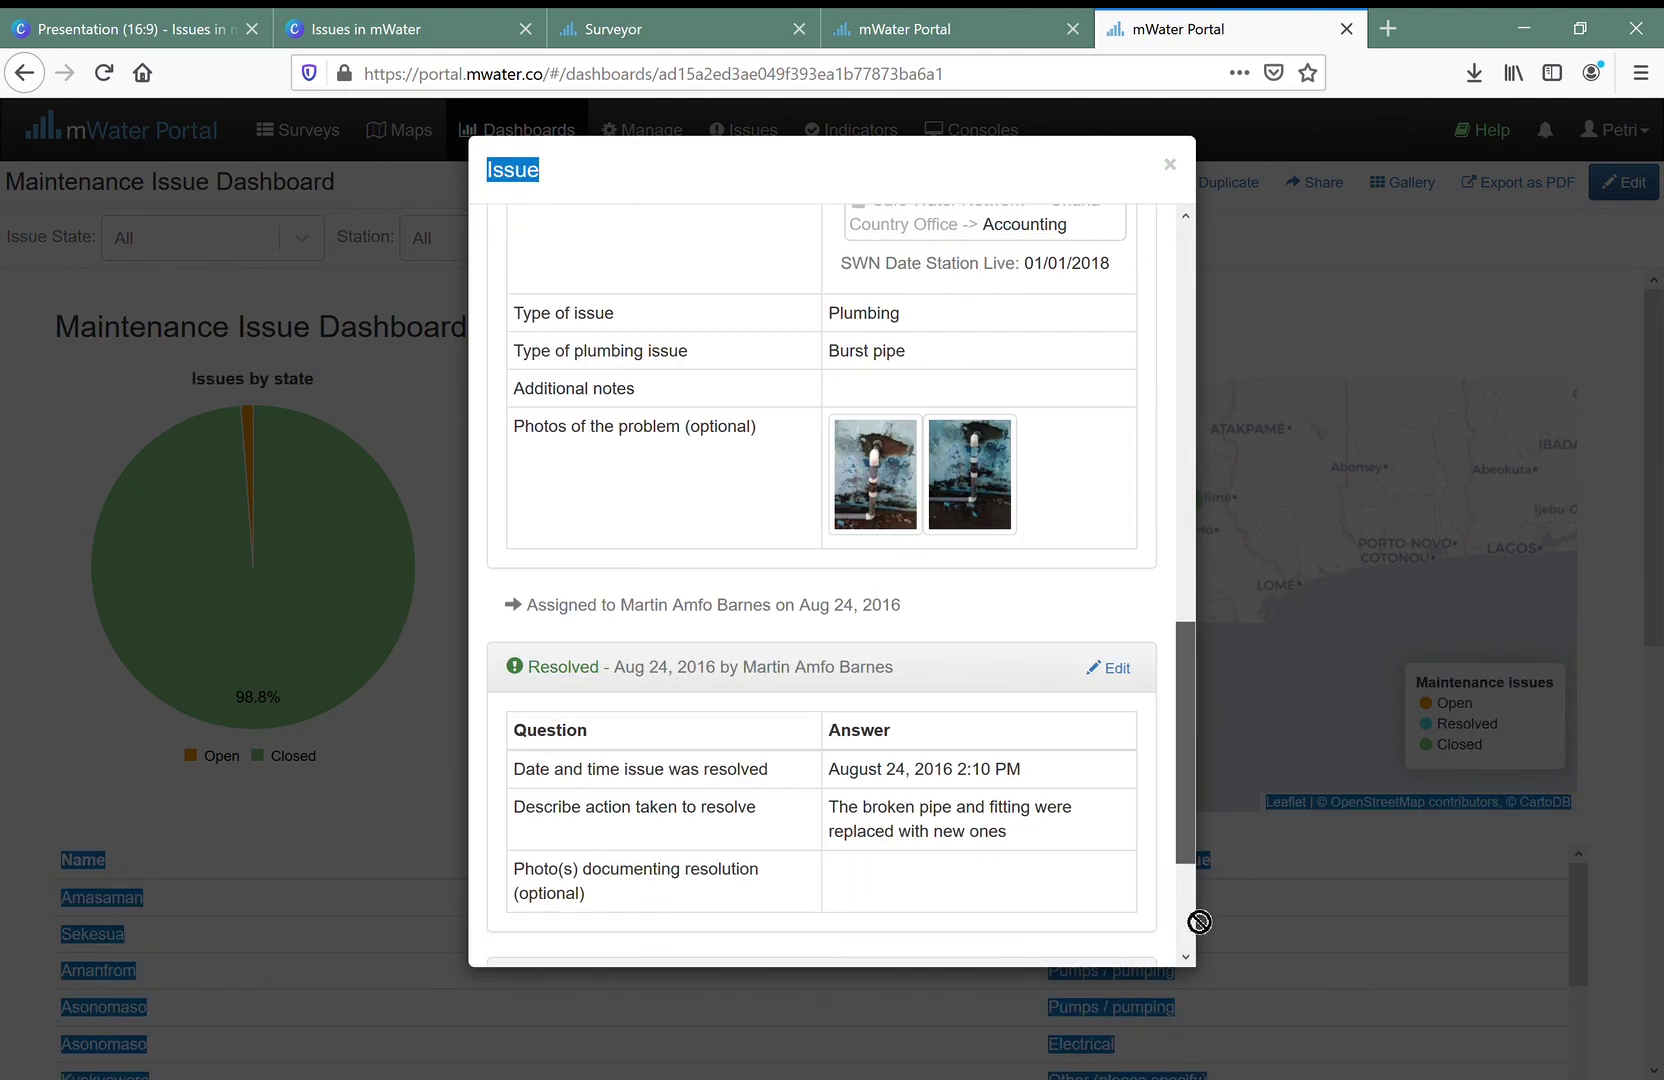
click(1169, 164)
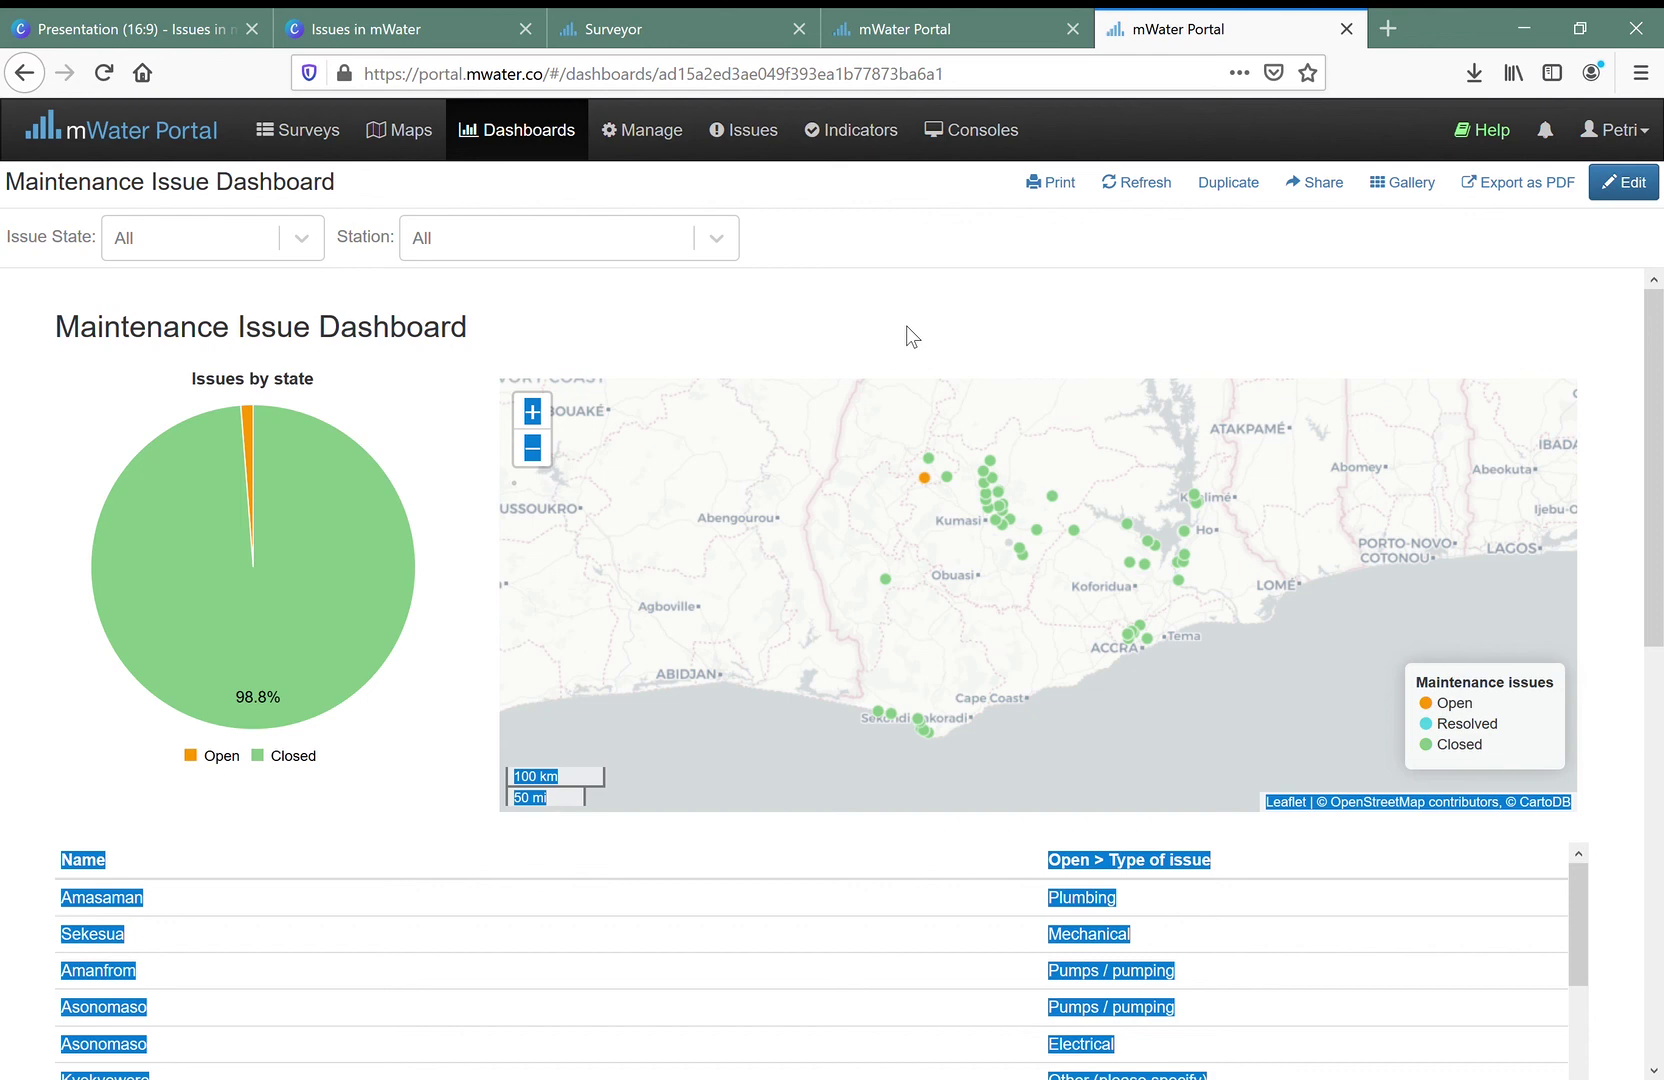
click(907, 337)
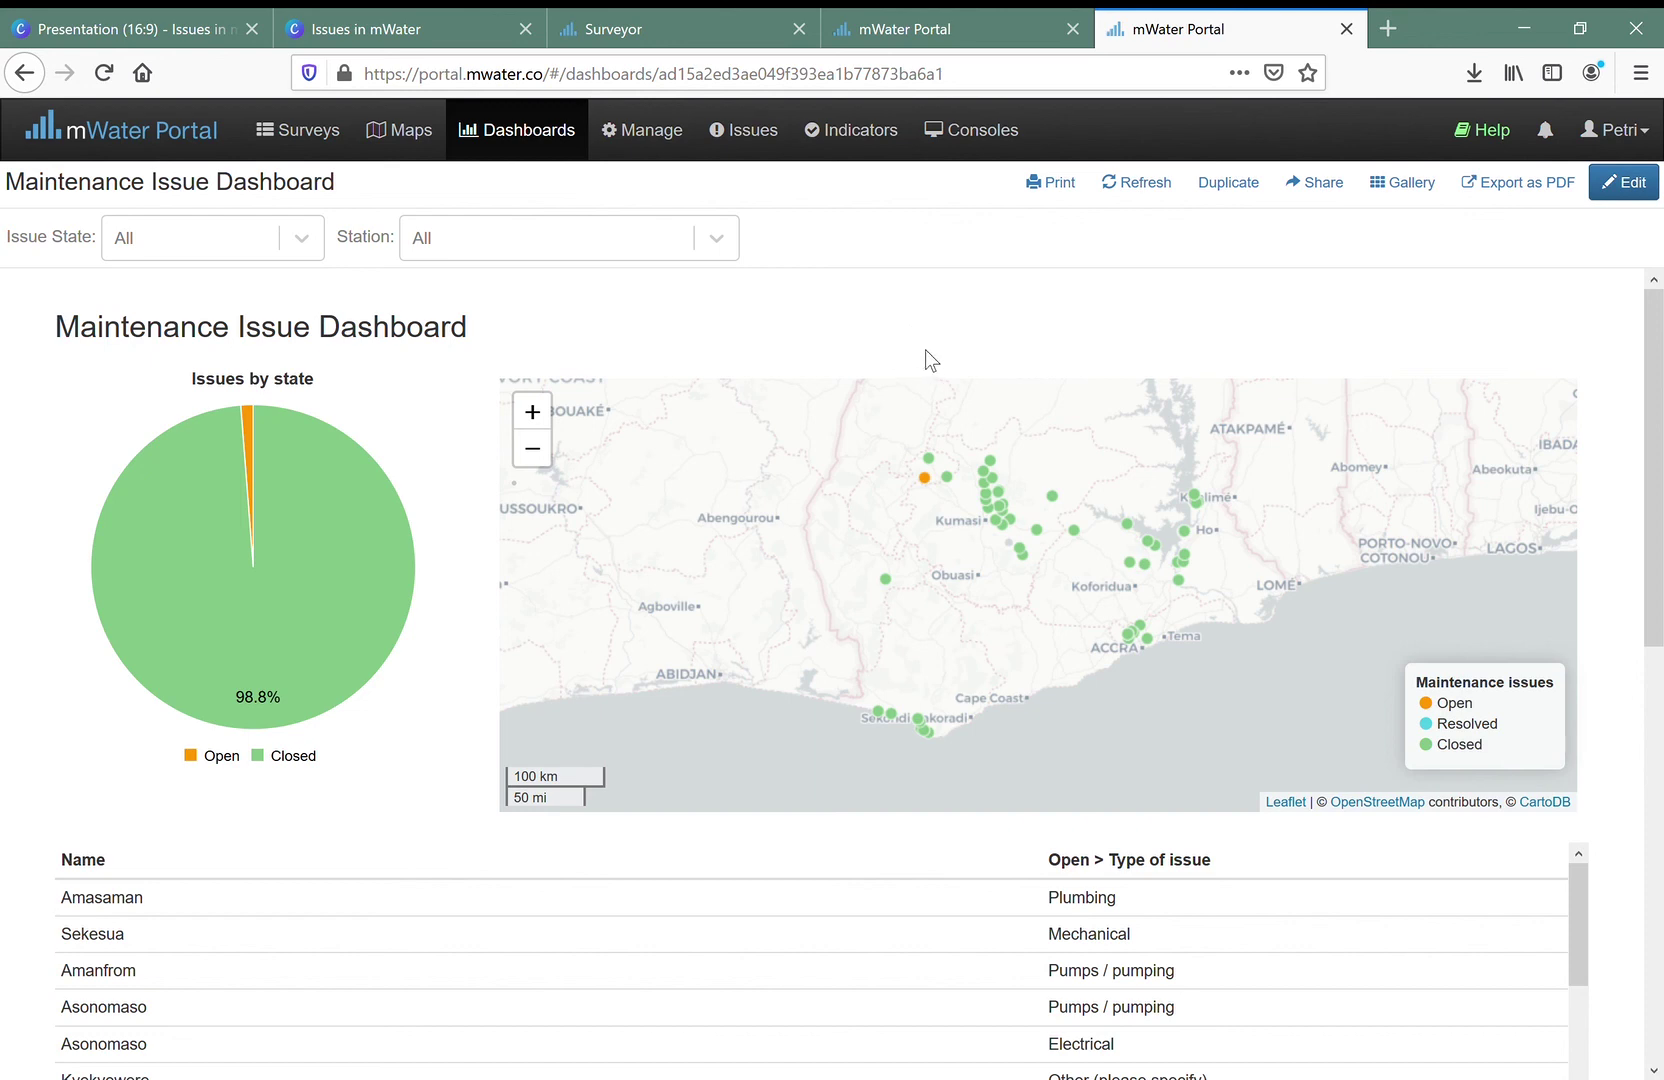
- In the Canva slides, step back to Issues / Tickets, then advance past Anatomy of an Issue to Connect with us
click(480, 28)
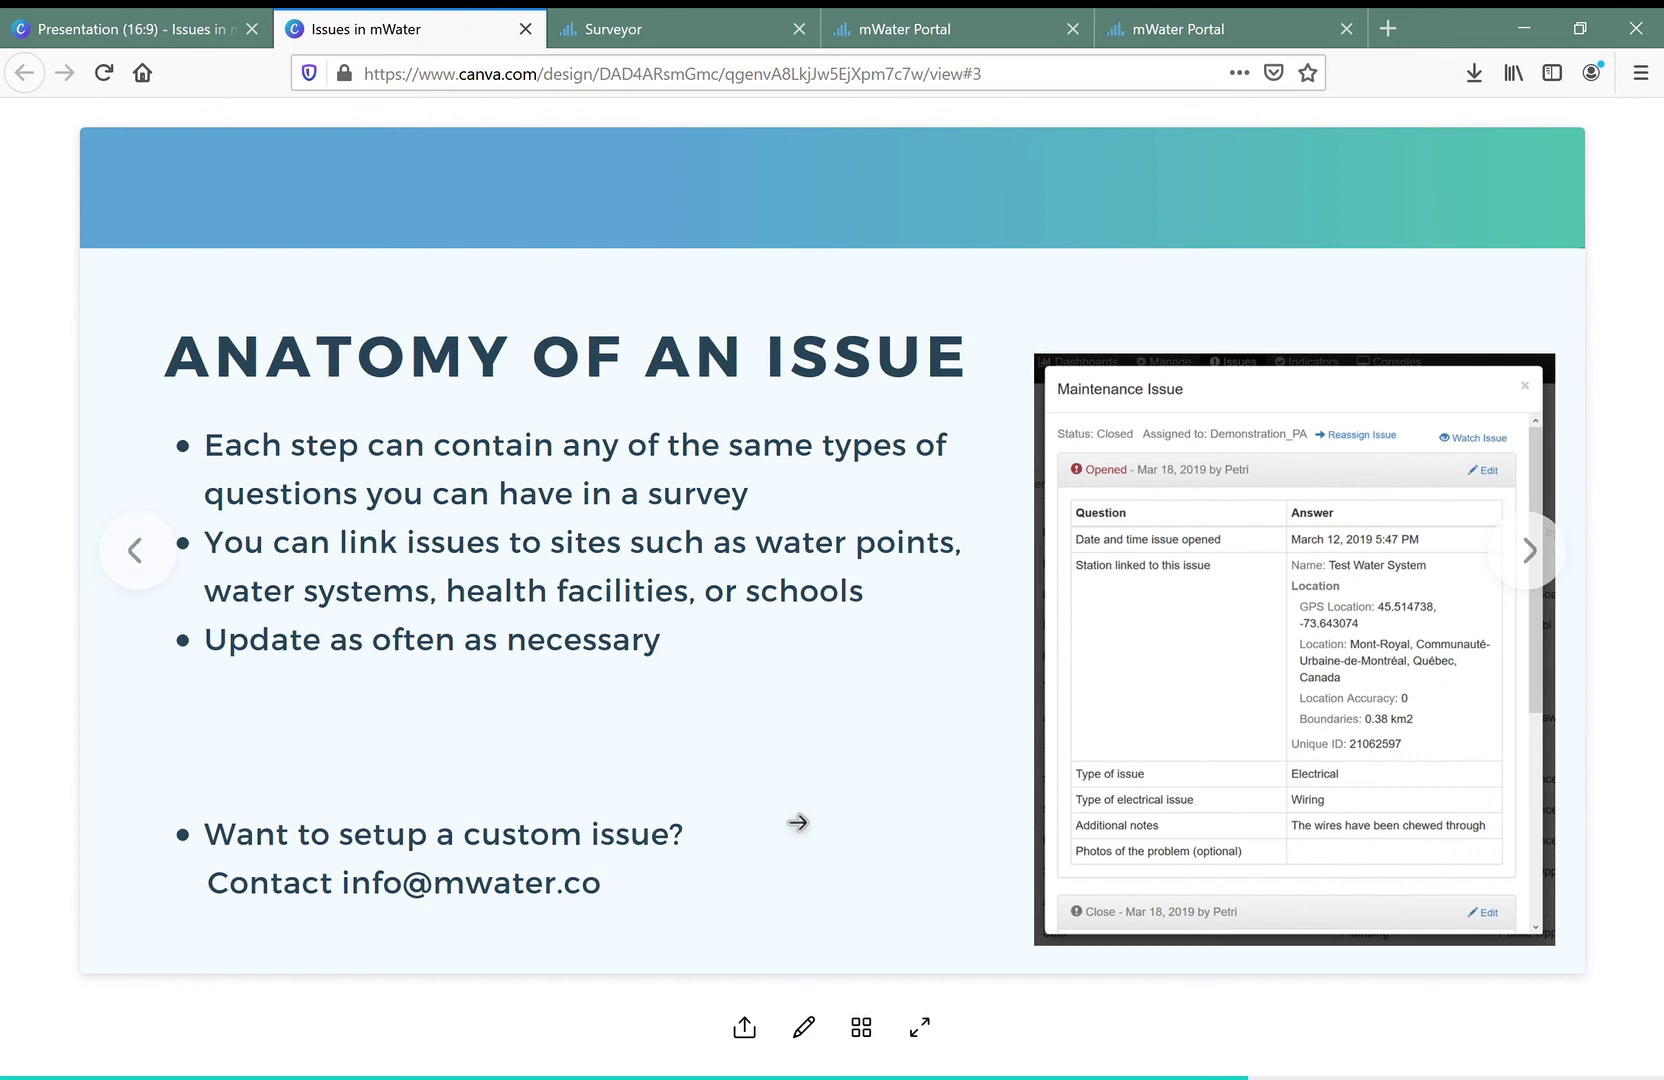
click(150, 547)
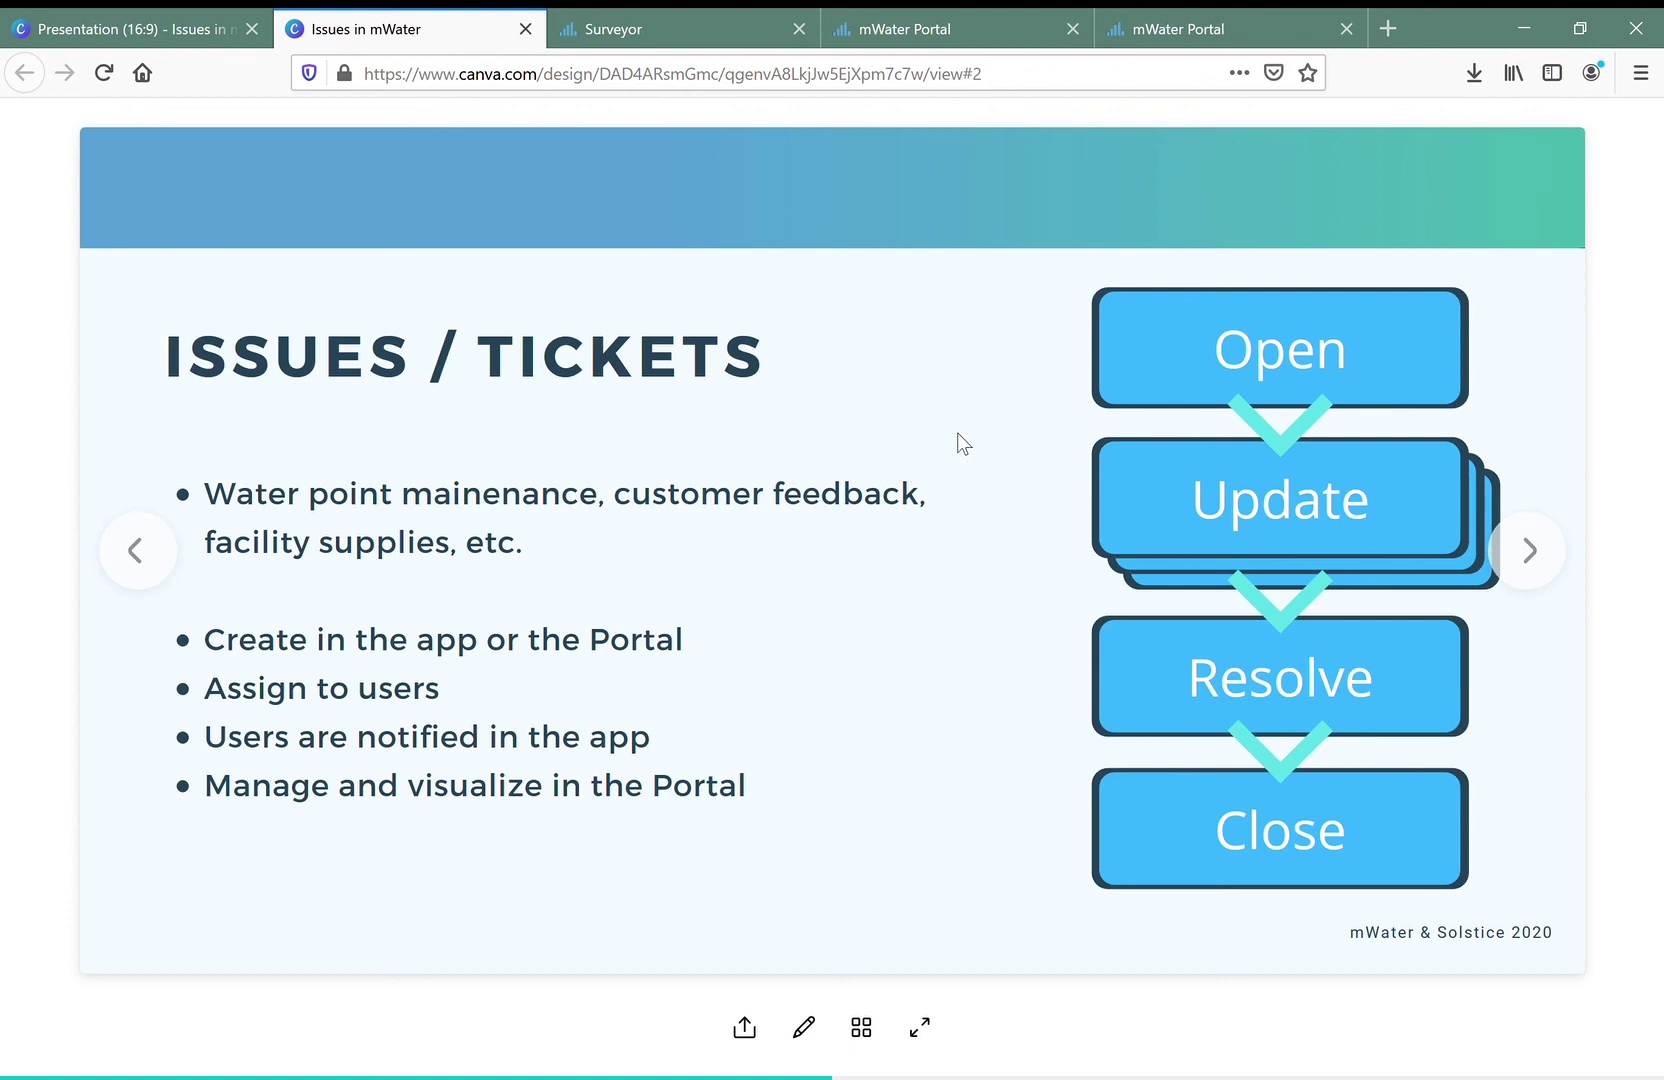
click(1530, 550)
click(1530, 550)
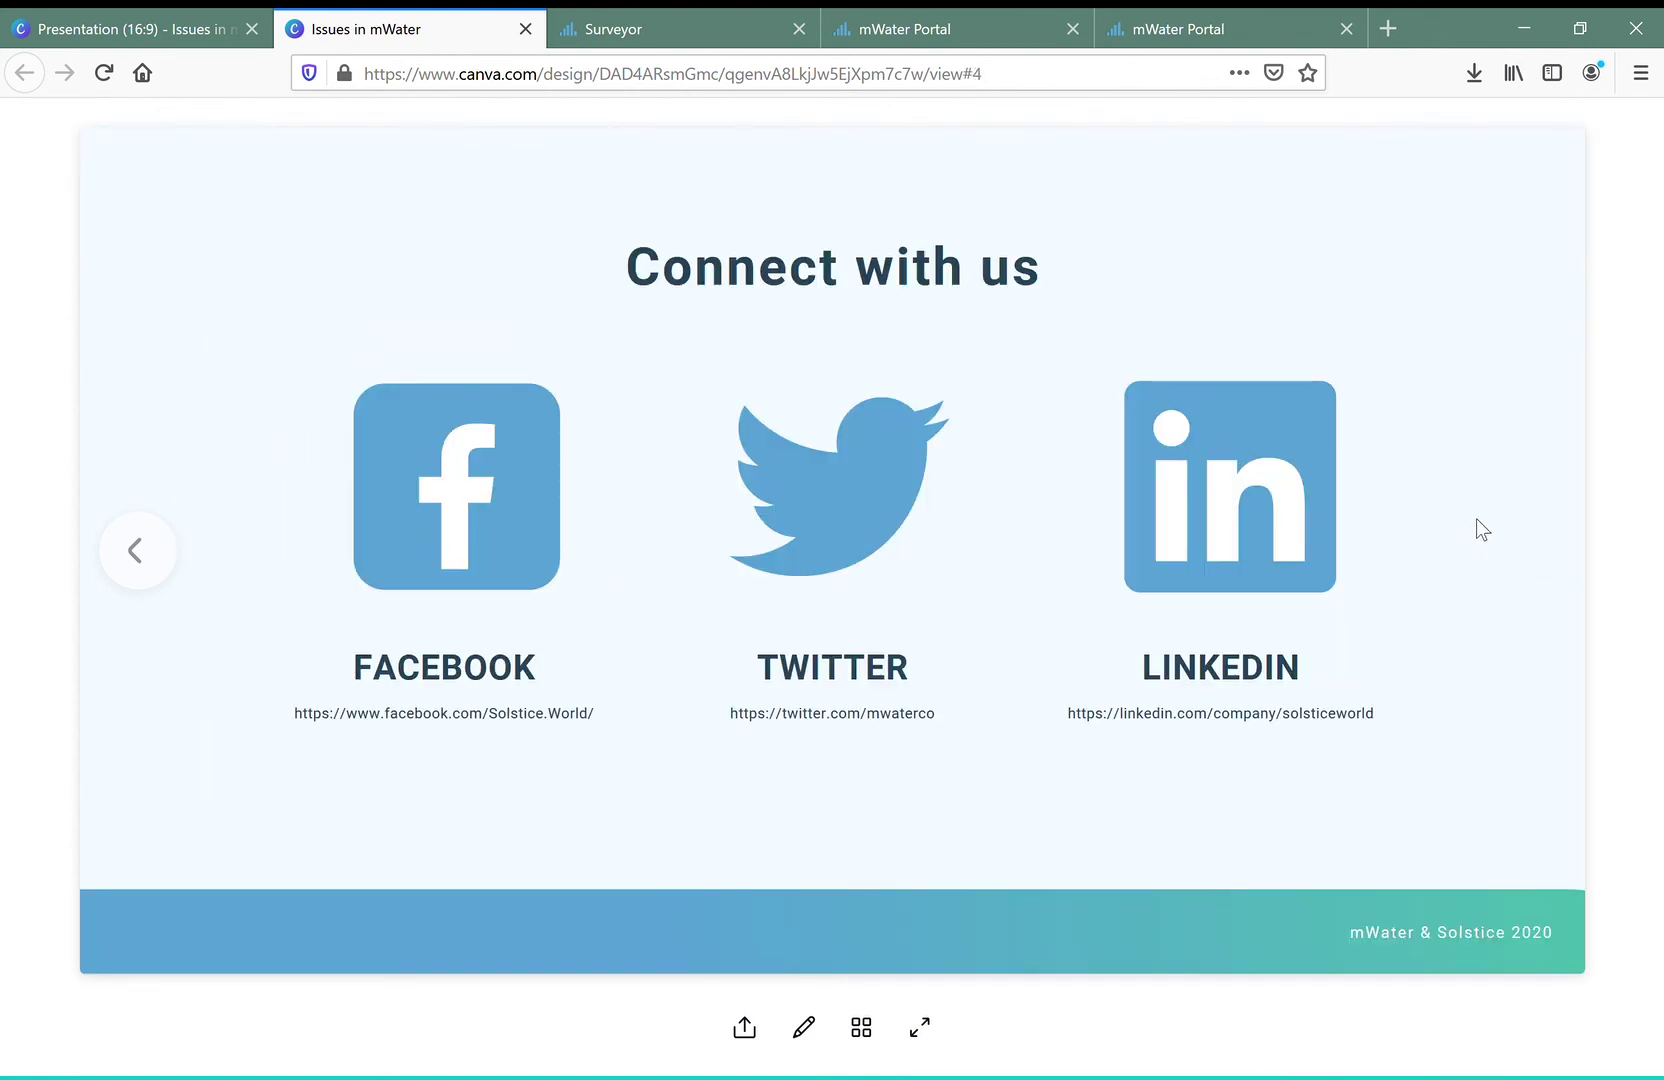